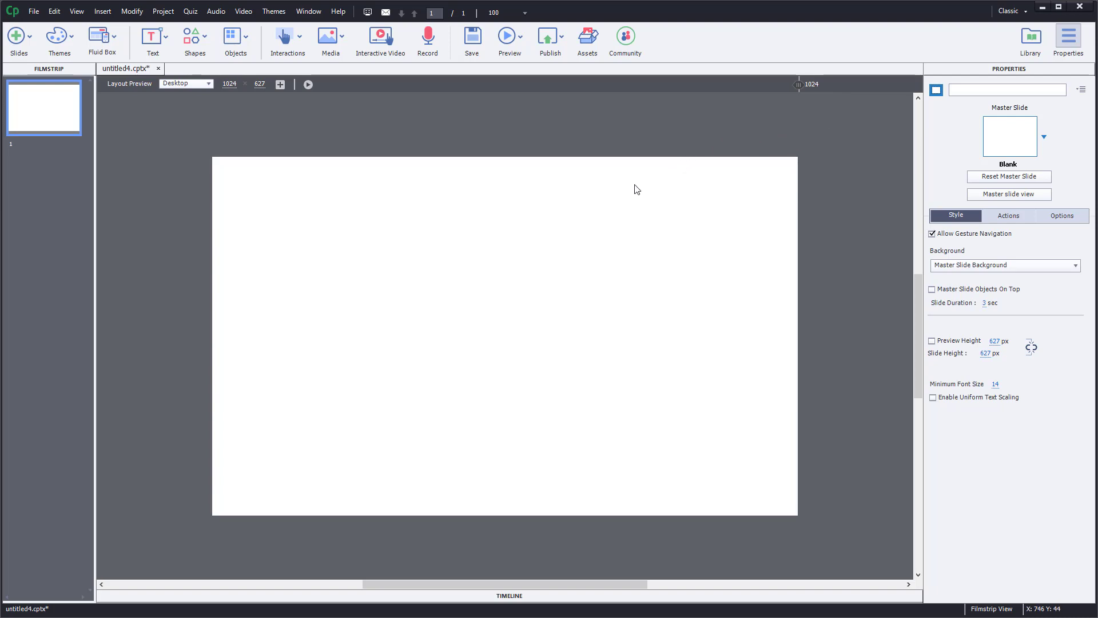
Step: Show the Text object choices: Text Caption, Text Entry Box and Text Animation
click(165, 40)
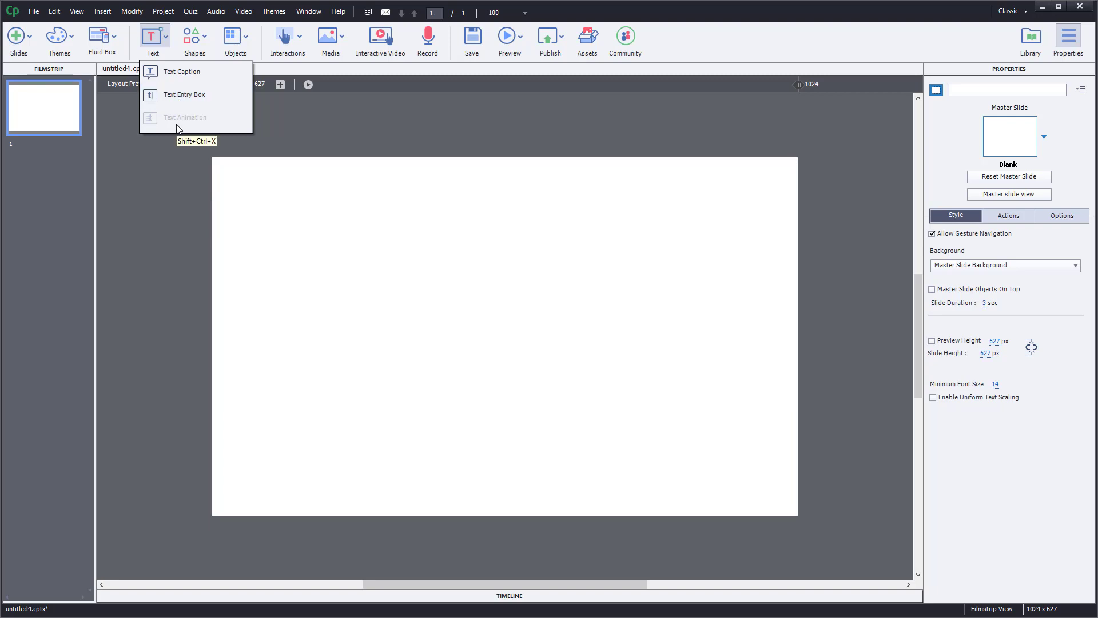
Step: Insert a text caption and type 'This is TutorTube' over its placeholder text
click(172, 77)
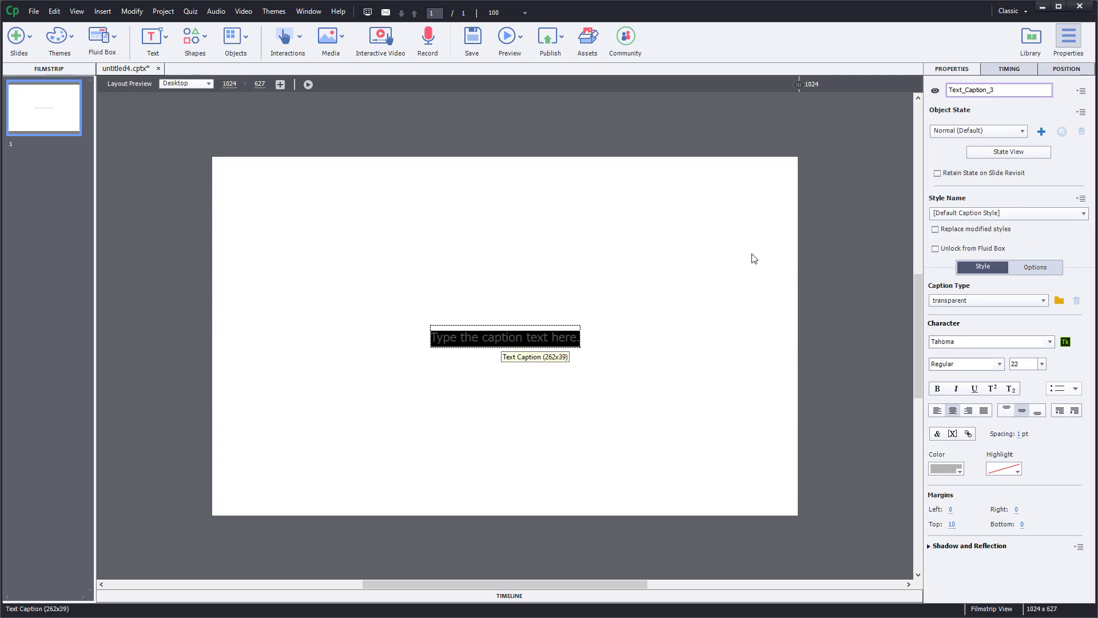
click(1067, 40)
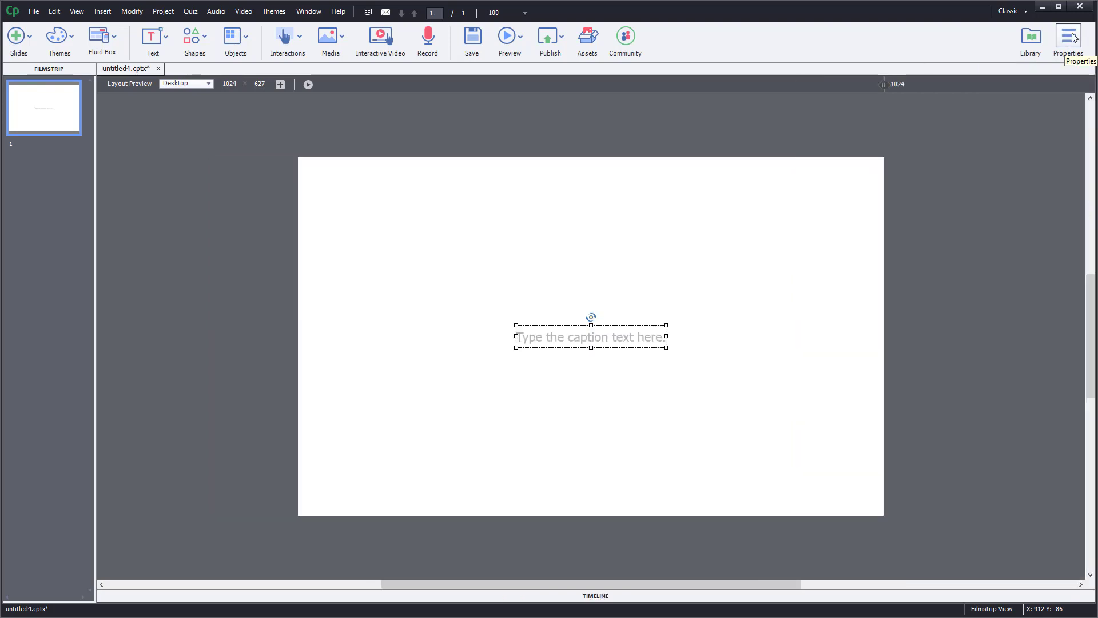
click(1067, 40)
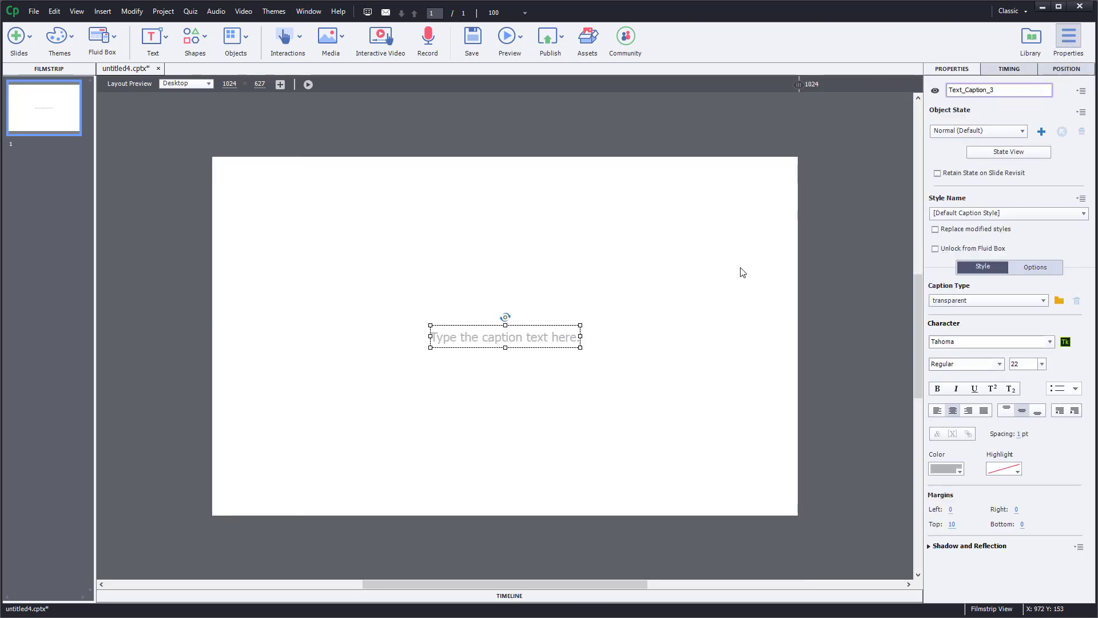
double_click(520, 337)
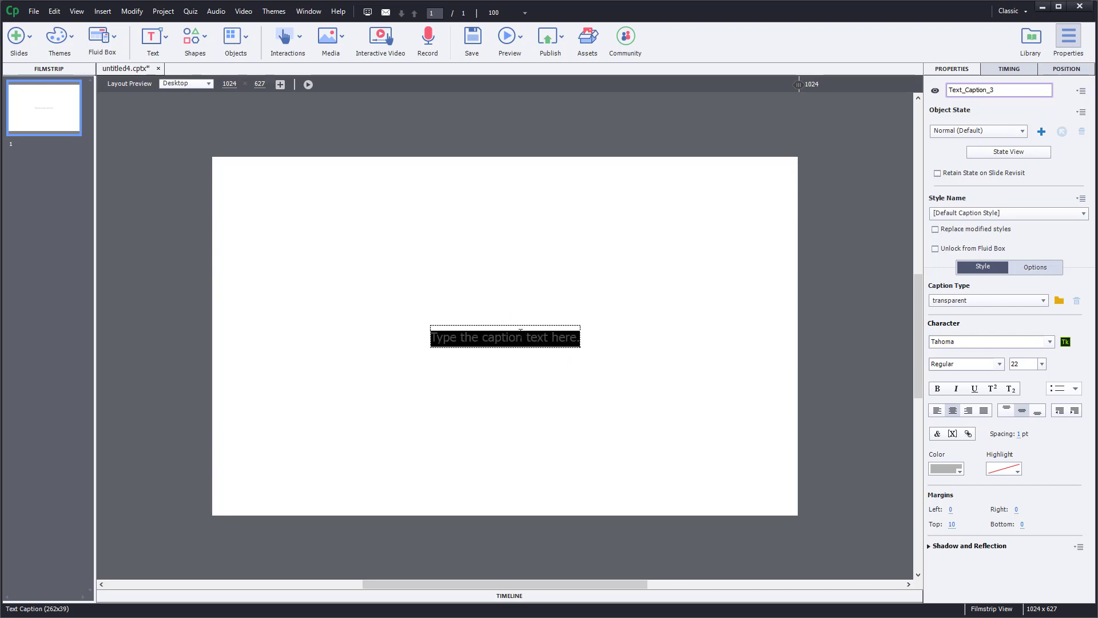
text(This is TutorTube)
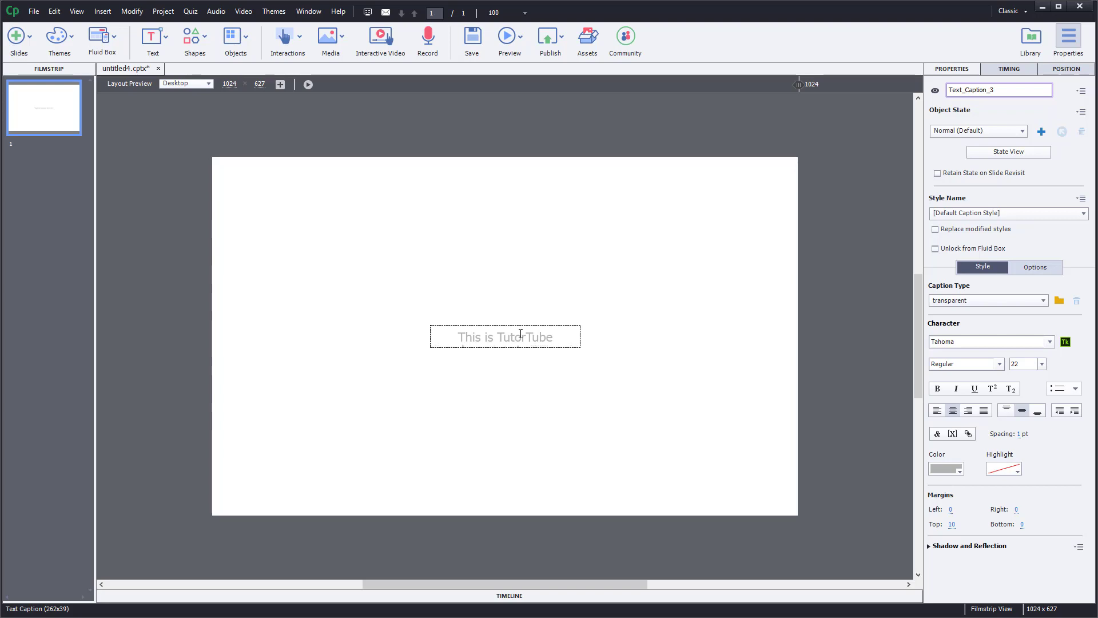
Step: Make the caption box taller and wider so the text fits on two lines
click(533, 351)
click(535, 346)
drag(508, 350, 508, 379)
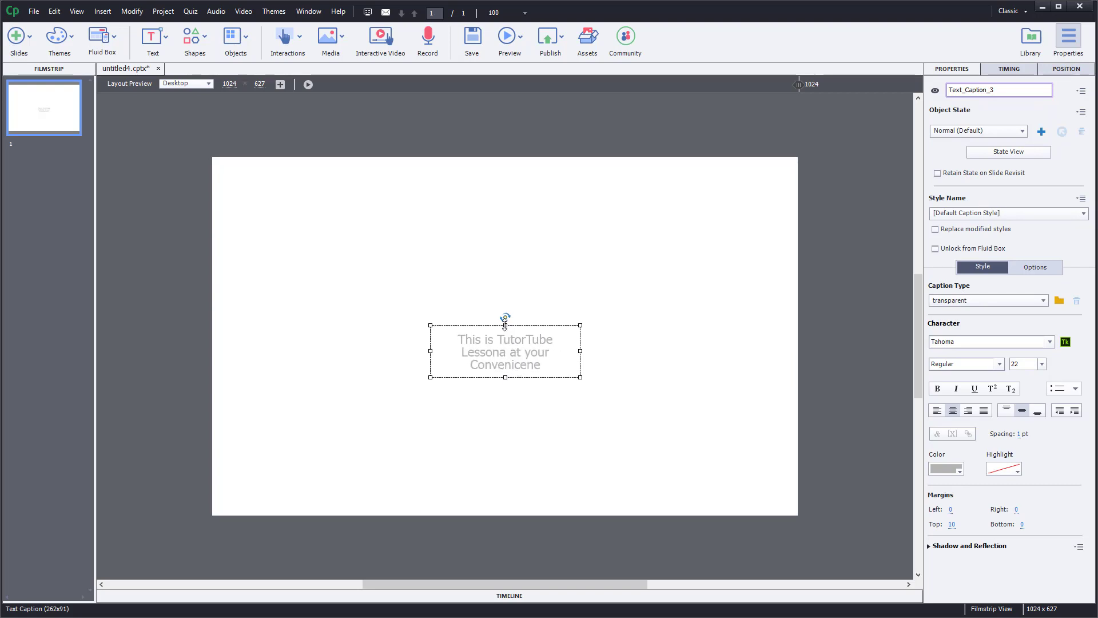
drag(505, 325, 502, 291)
drag(580, 332, 592, 333)
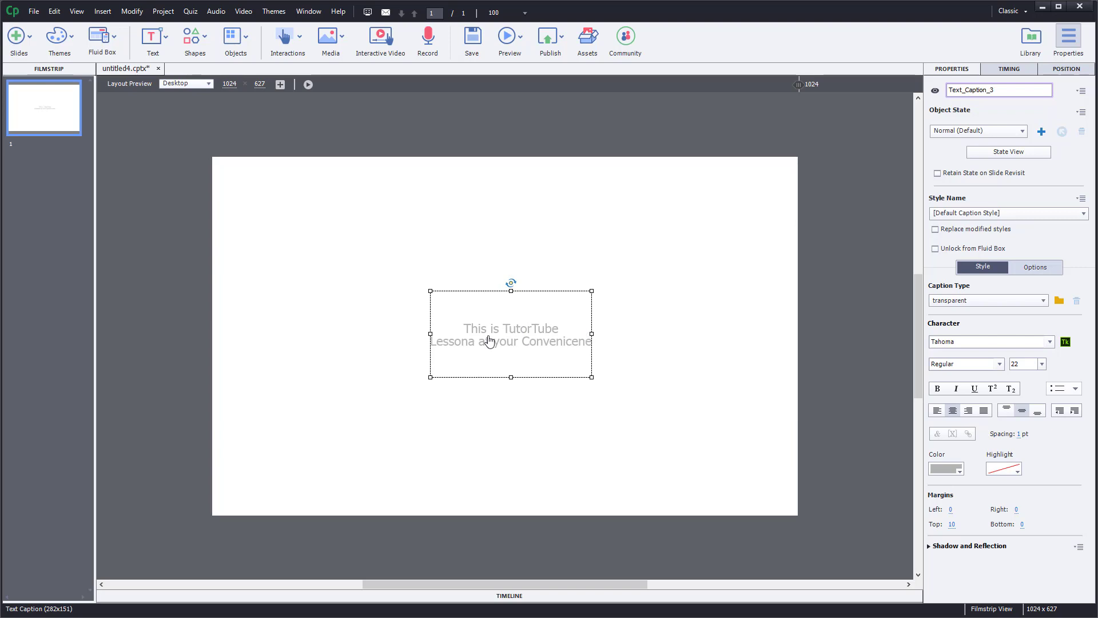
Step: Correct the misspelled word in the caption to 'Convenience'
double_click(548, 340)
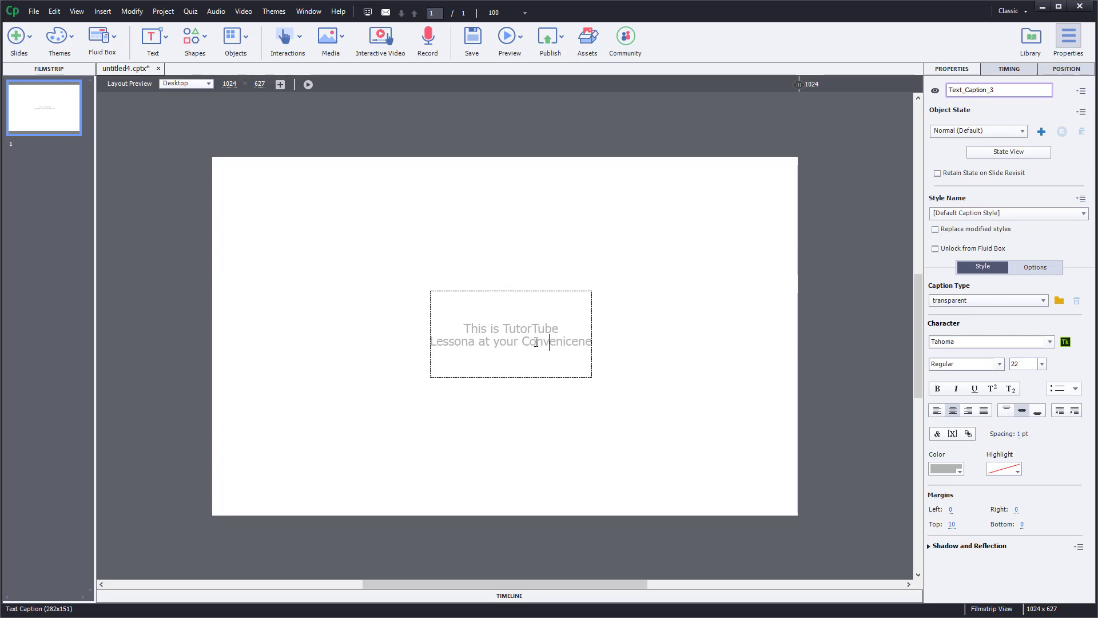
shift+click(609, 343)
key(BackSpace)
text(onv)
key(BackSpace)
key(BackSpace)
text(nvenience)
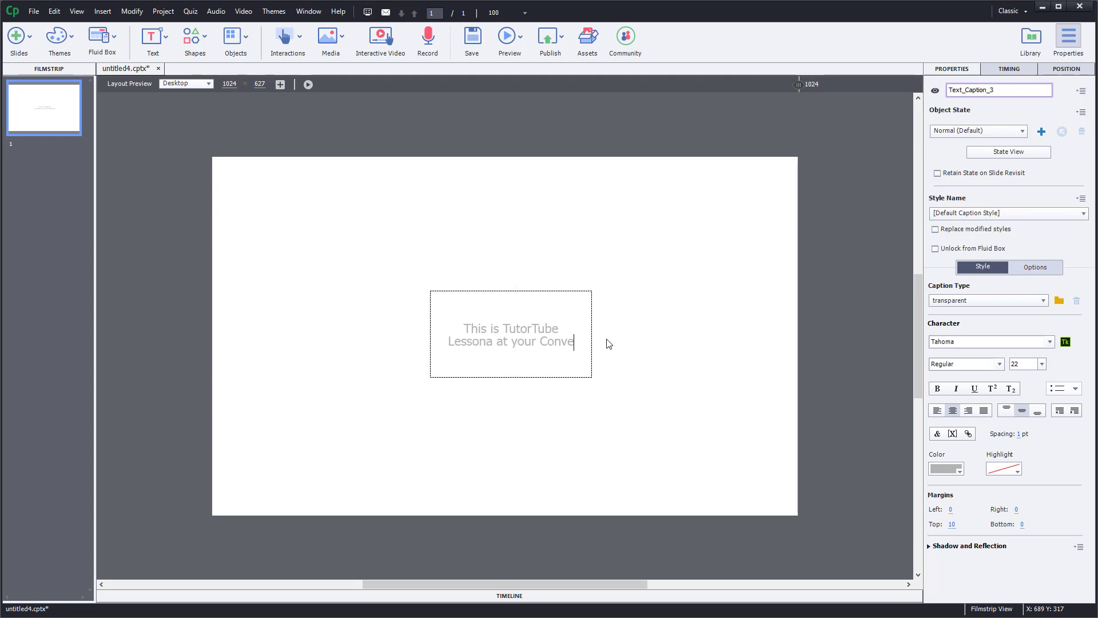
click(619, 319)
Step: Widen the caption, move it back near the slide centre, and undo a trial rotation
click(591, 326)
drag(592, 333, 610, 333)
drag(430, 333, 406, 333)
drag(480, 342, 391, 325)
drag(520, 368, 619, 395)
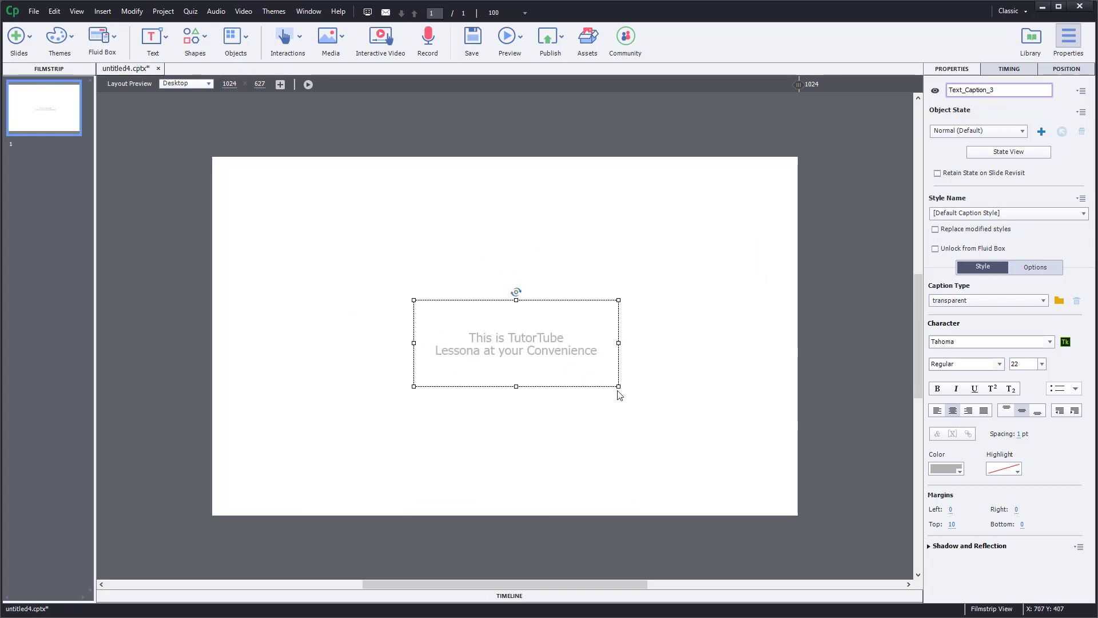
mouse_move(516, 292)
mouse_down()
mouse_move(533, 298)
mouse_move(507, 297)
mouse_up()
key(ctrl+z)
key(ctrl+z)
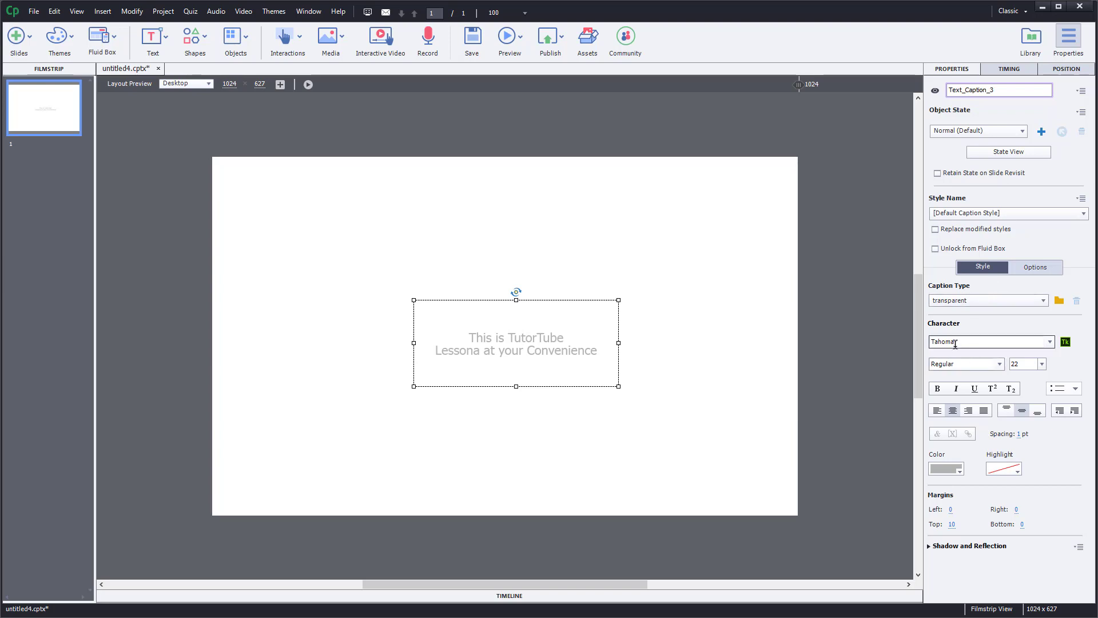
Step: Try the Tarzan and Terminator Two fonts, then set the caption font to Arial
click(1050, 342)
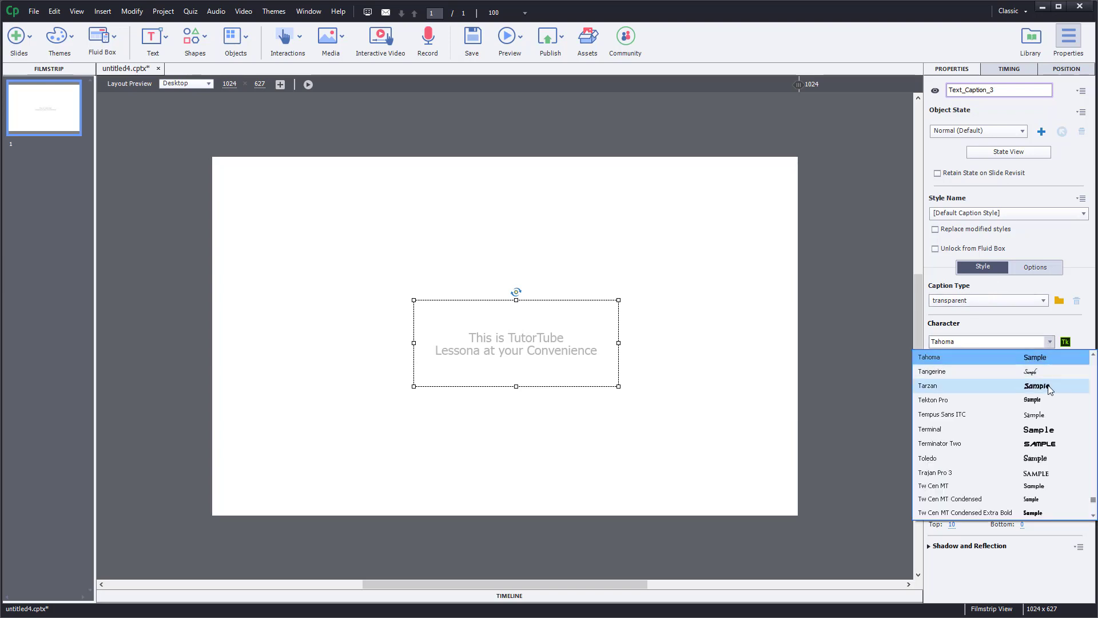
click(1050, 389)
click(1050, 342)
click(972, 446)
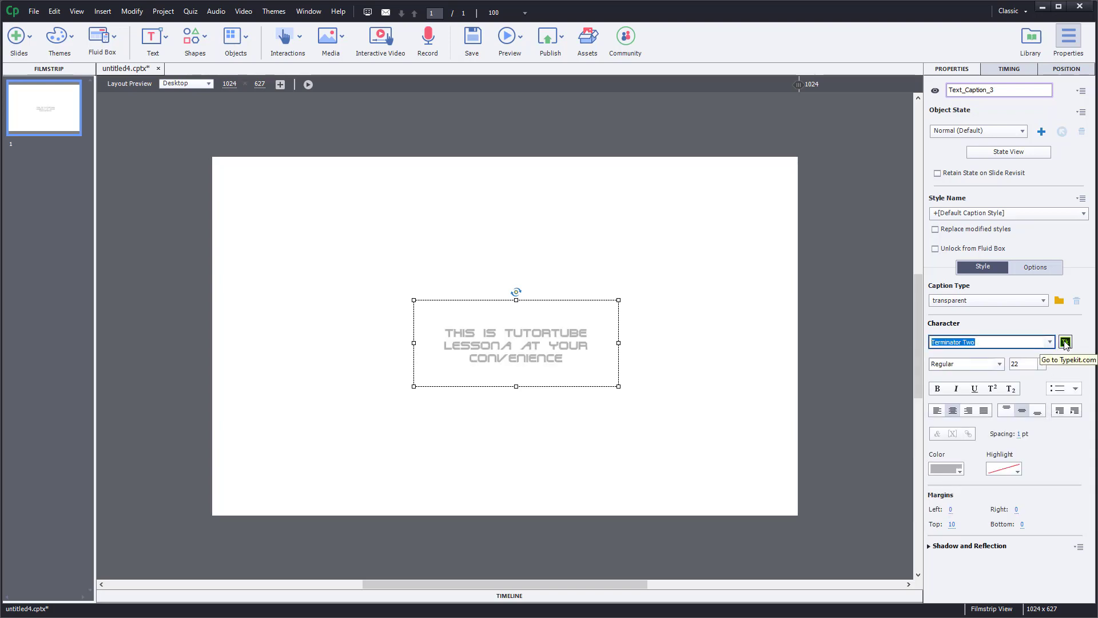
click(1000, 364)
click(1023, 341)
text(Arial)
key(Return)
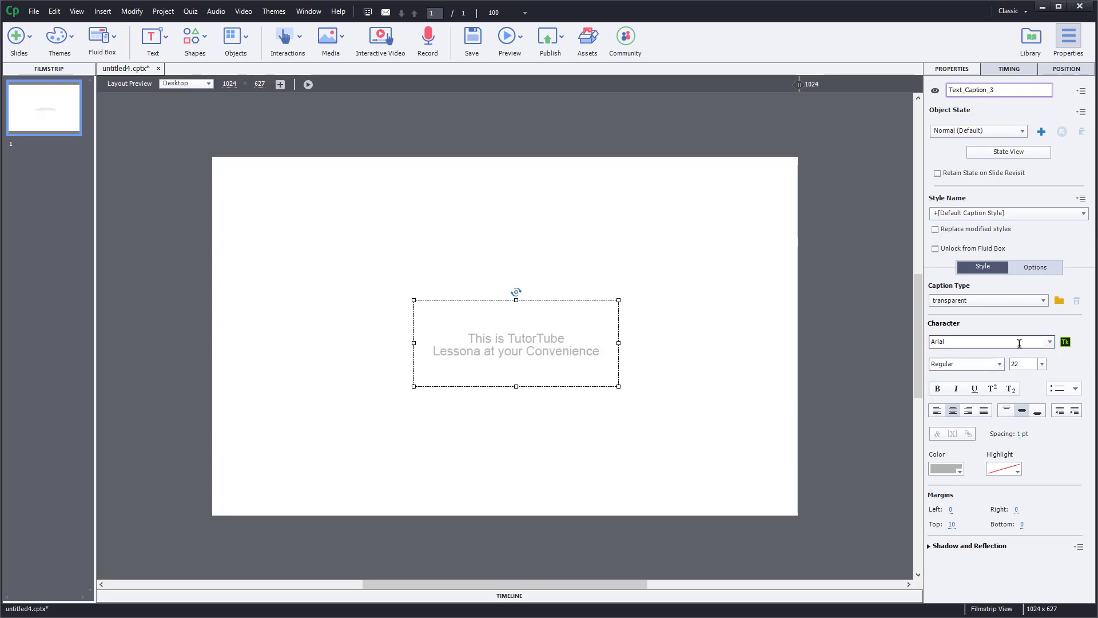
click(1000, 364)
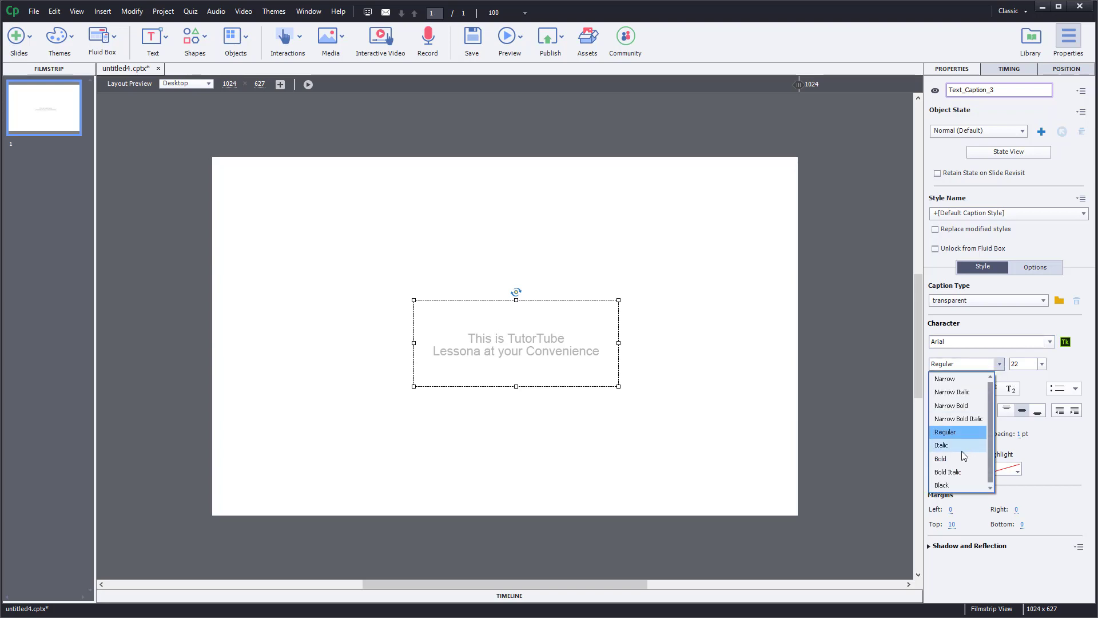
Step: Make the caption text bold italic at 24 pt, testing underline and superscript briefly
click(961, 446)
click(1043, 364)
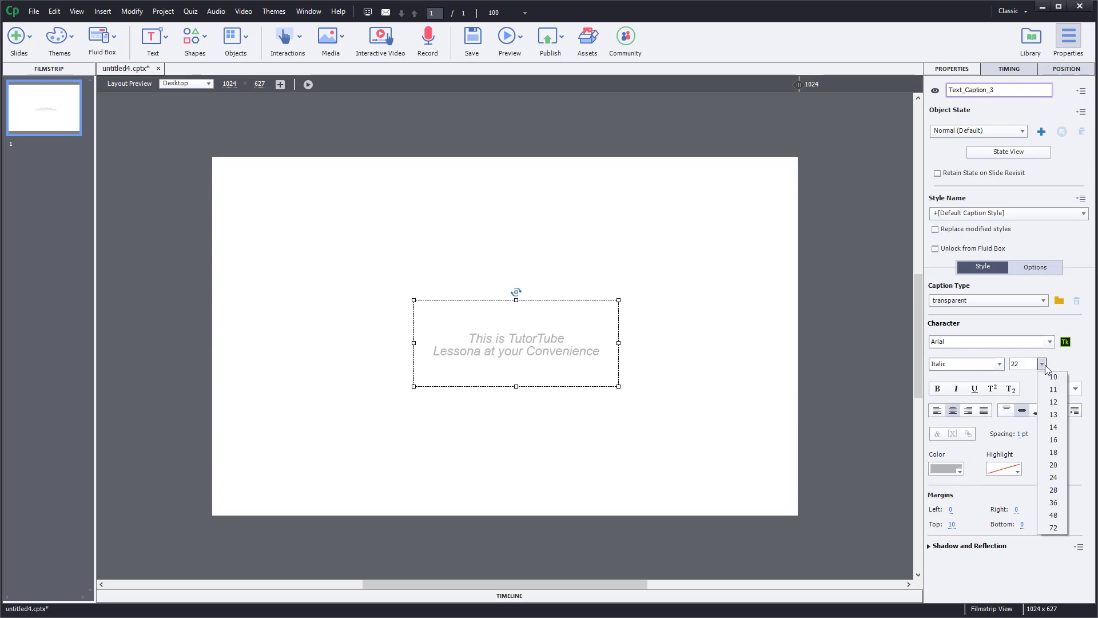
click(1053, 477)
click(937, 389)
click(974, 389)
click(973, 391)
click(993, 392)
click(993, 393)
Step: Try superscript and subscript on 'torTube', then return it to normal
double_click(549, 337)
drag(527, 338, 573, 338)
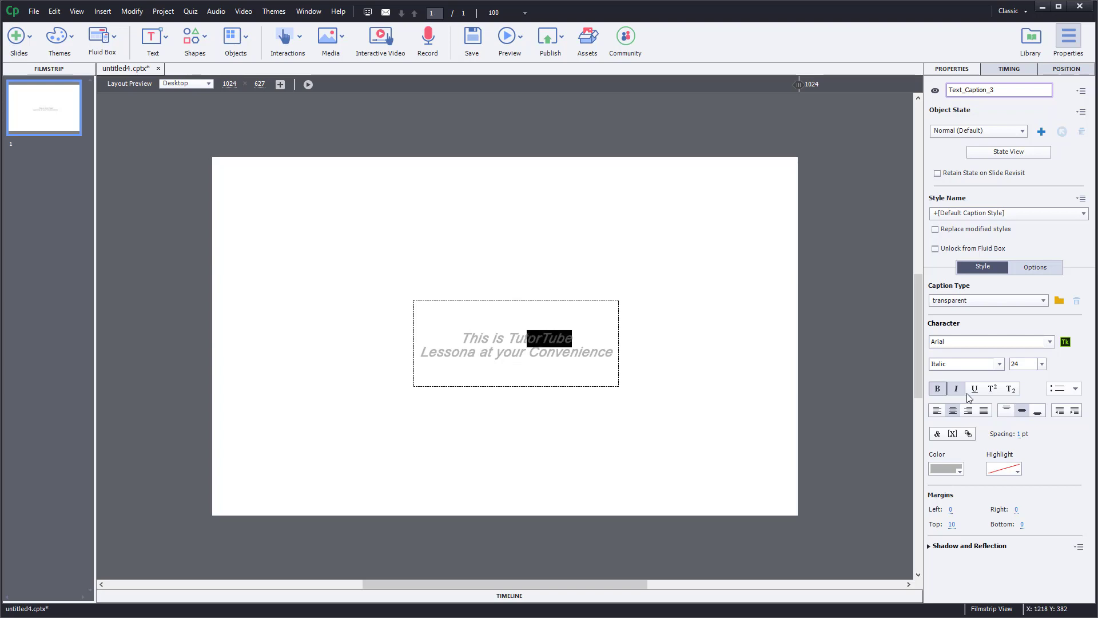
click(1012, 389)
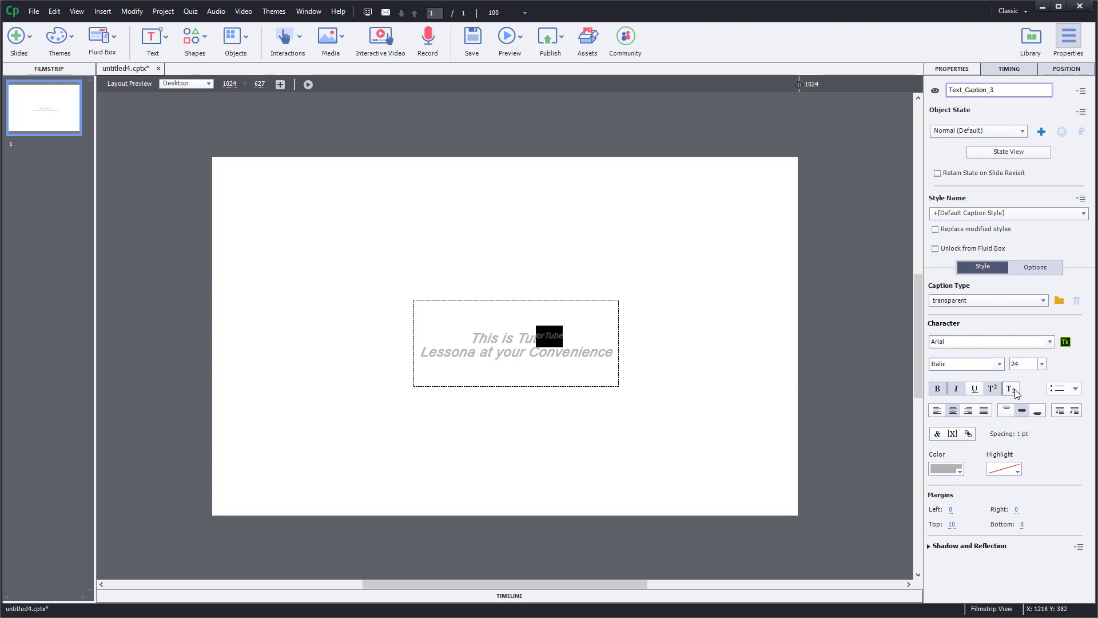
click(1012, 390)
click(1011, 392)
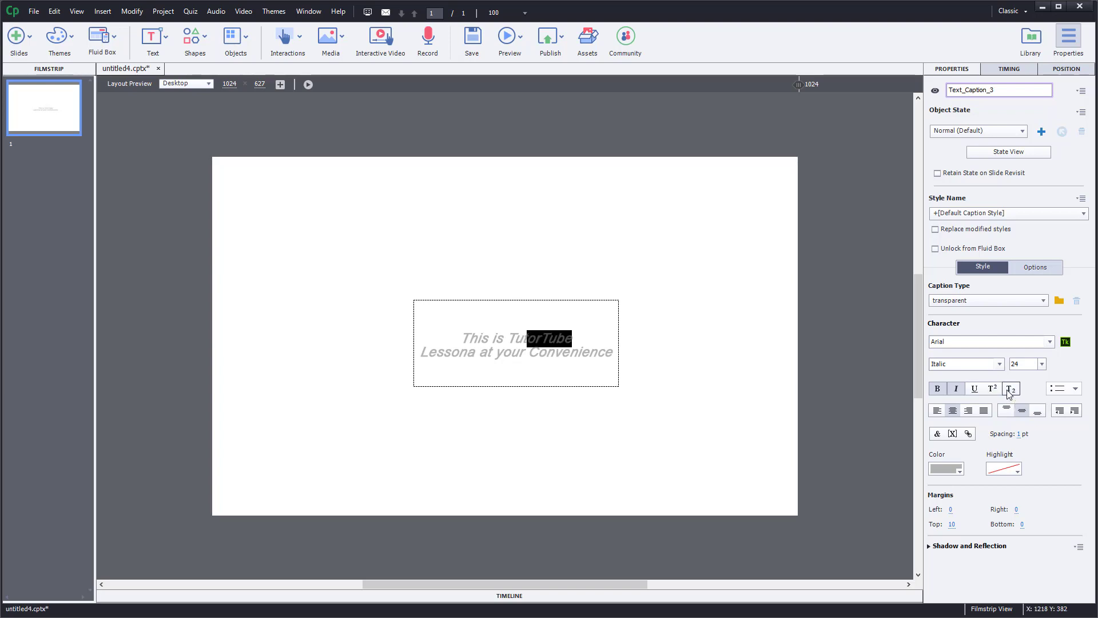
Step: Add bullets to both caption lines, then remove them again
click(1064, 388)
drag(617, 353, 459, 338)
click(1060, 389)
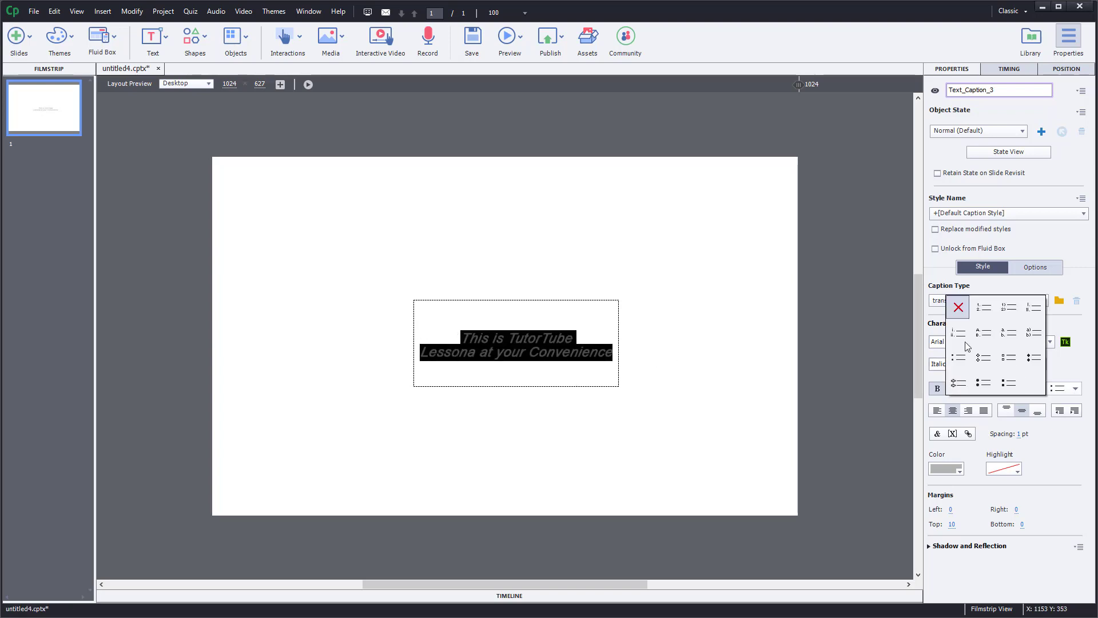
click(983, 357)
click(1059, 389)
click(959, 307)
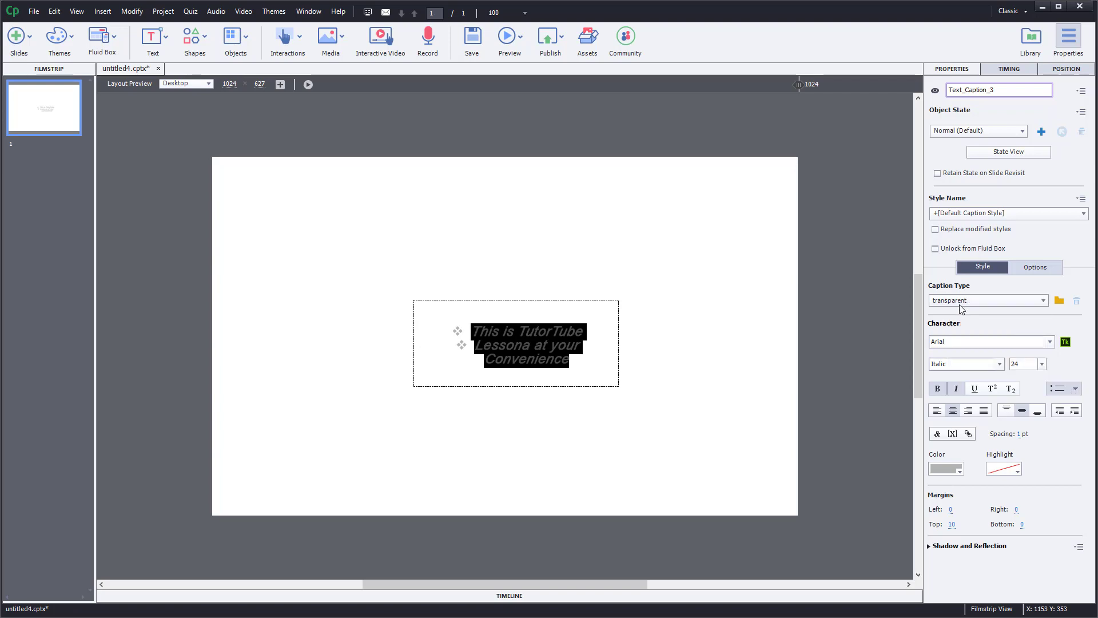
Step: Try left, centre and right alignment, then justify the caption text
click(938, 411)
click(953, 411)
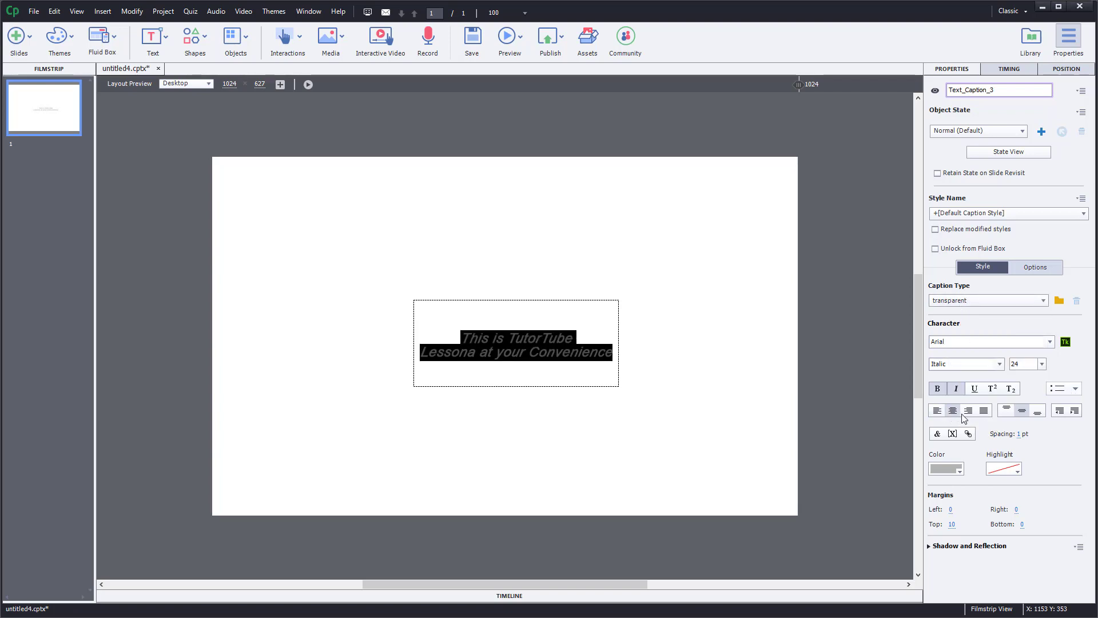
click(969, 411)
click(984, 410)
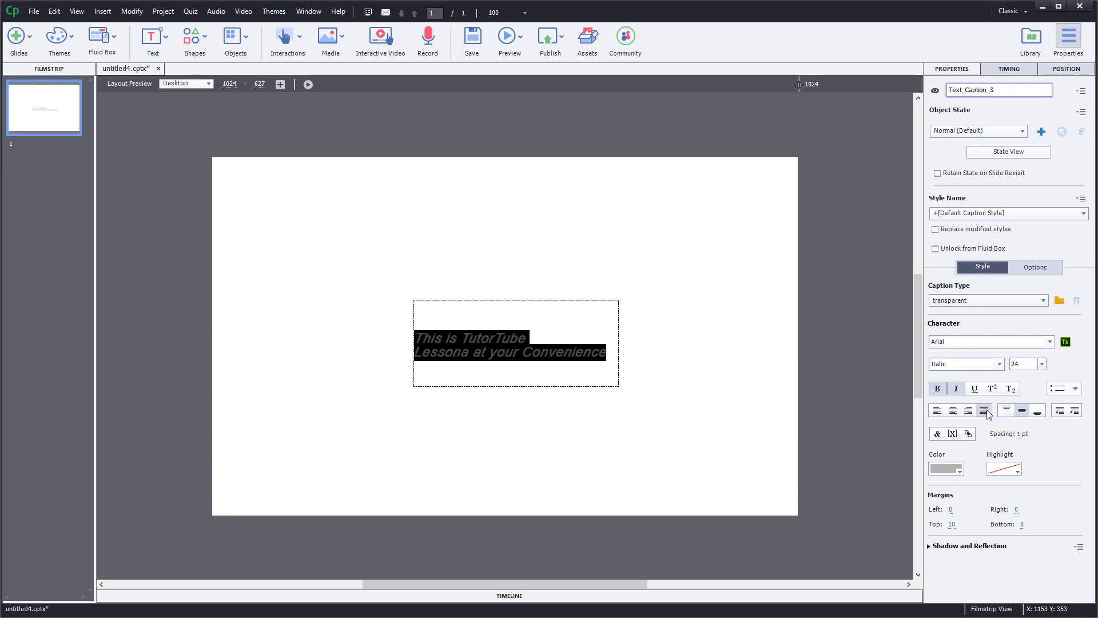
drag(595, 351, 341, 327)
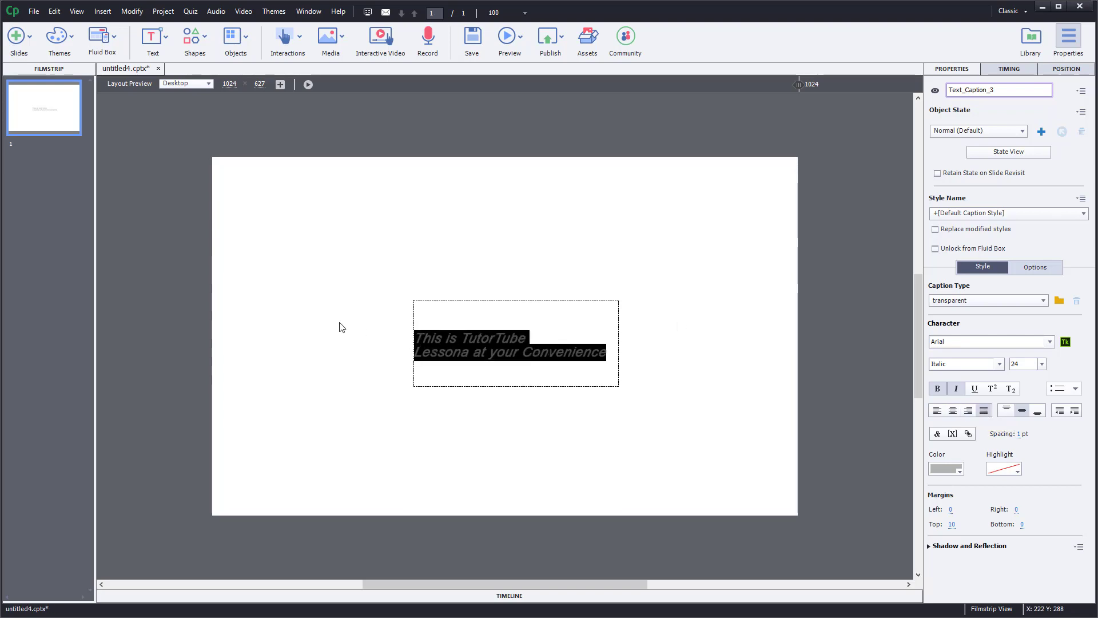
Step: Join the caption lines and append filler text 'dfg df gd fg df g df g'
click(476, 342)
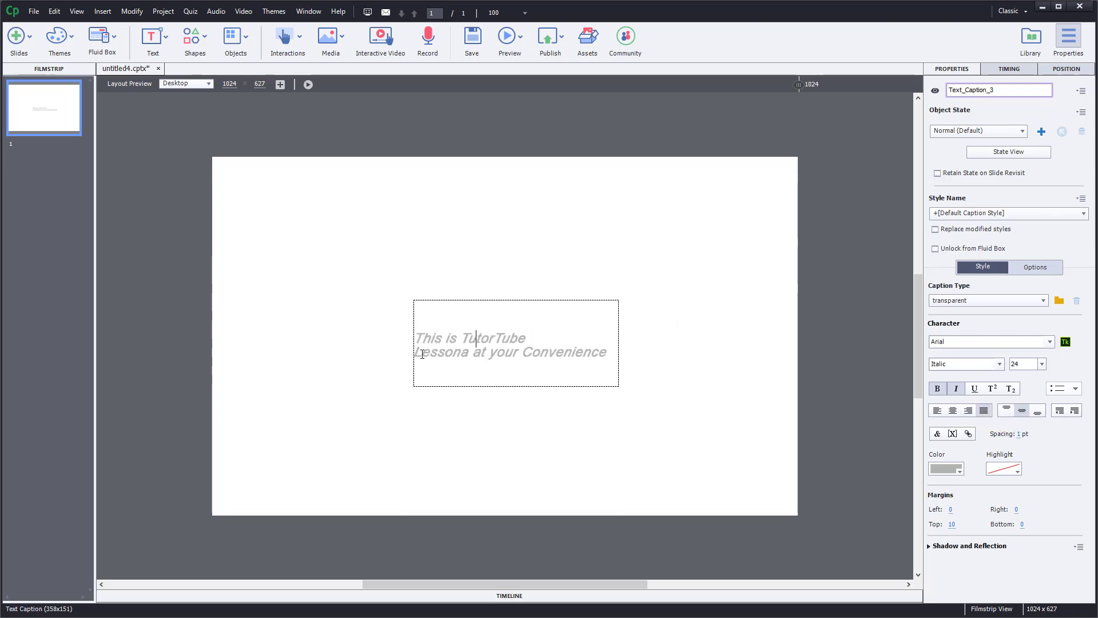
click(415, 352)
key(BackSpace)
click(552, 358)
text(dfg)
key(BackSpace)
text(dfg df gd fg df g df g)
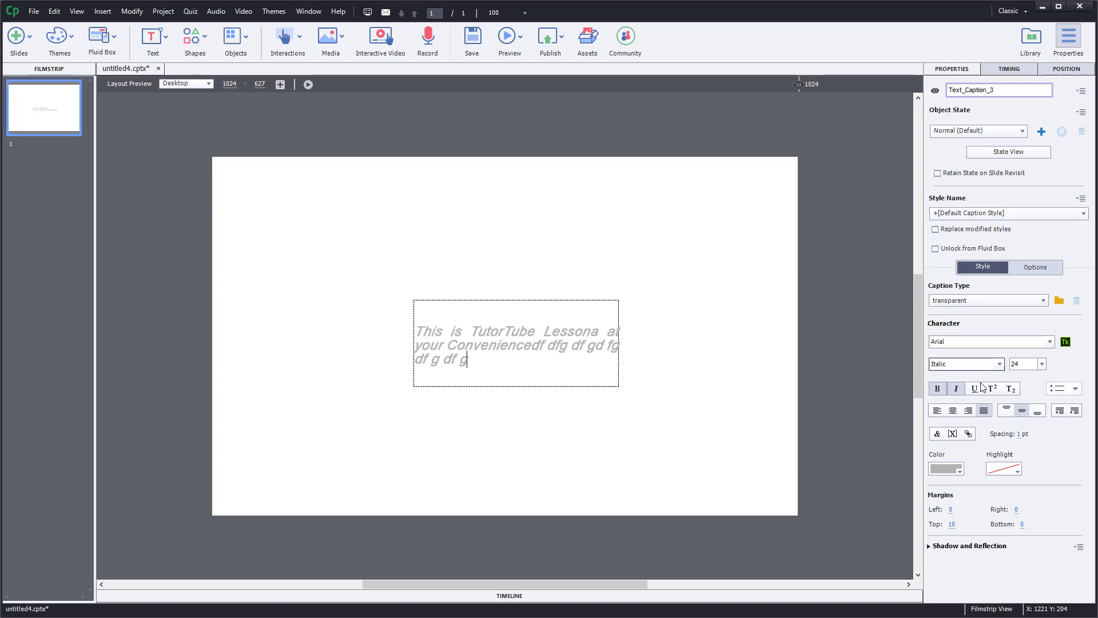
Step: Keep the text justified and vertically centred after testing top and bottom alignment
click(937, 410)
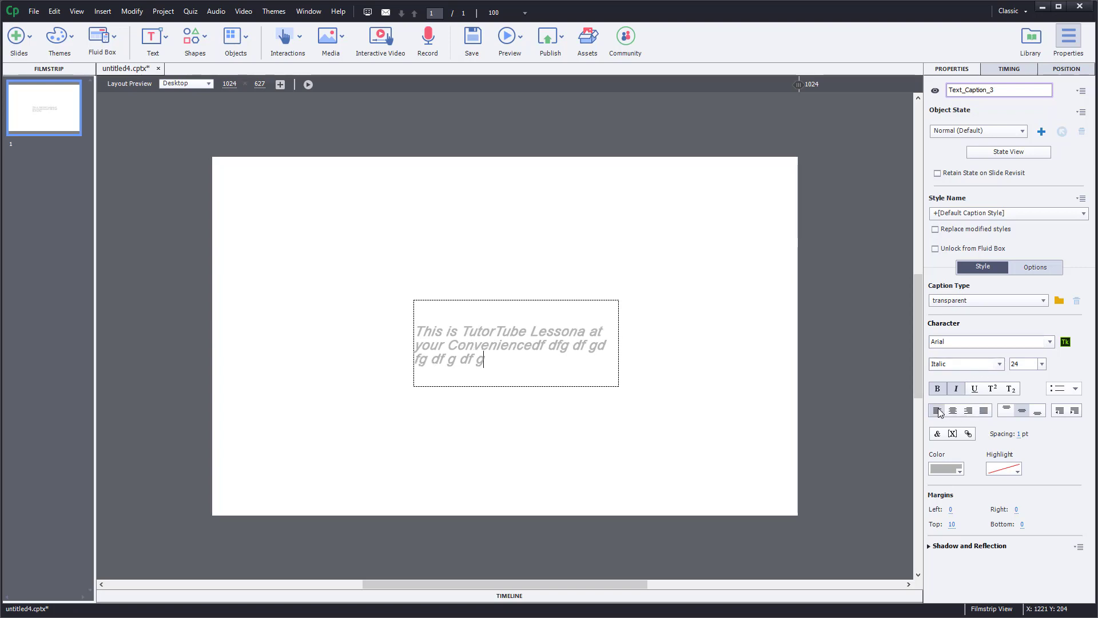
click(979, 412)
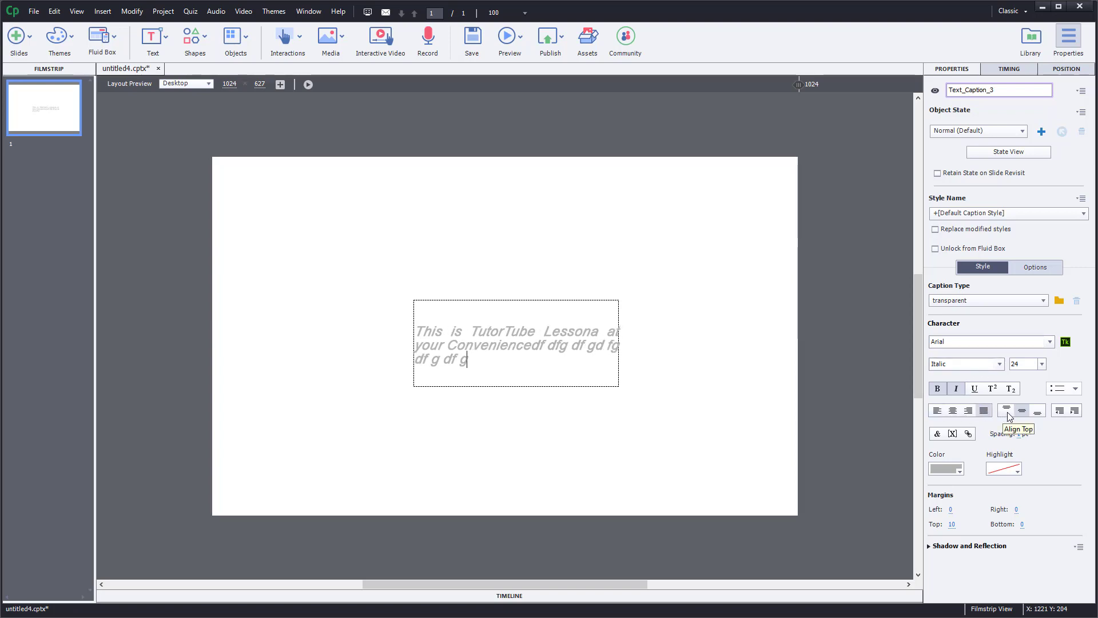
click(1008, 411)
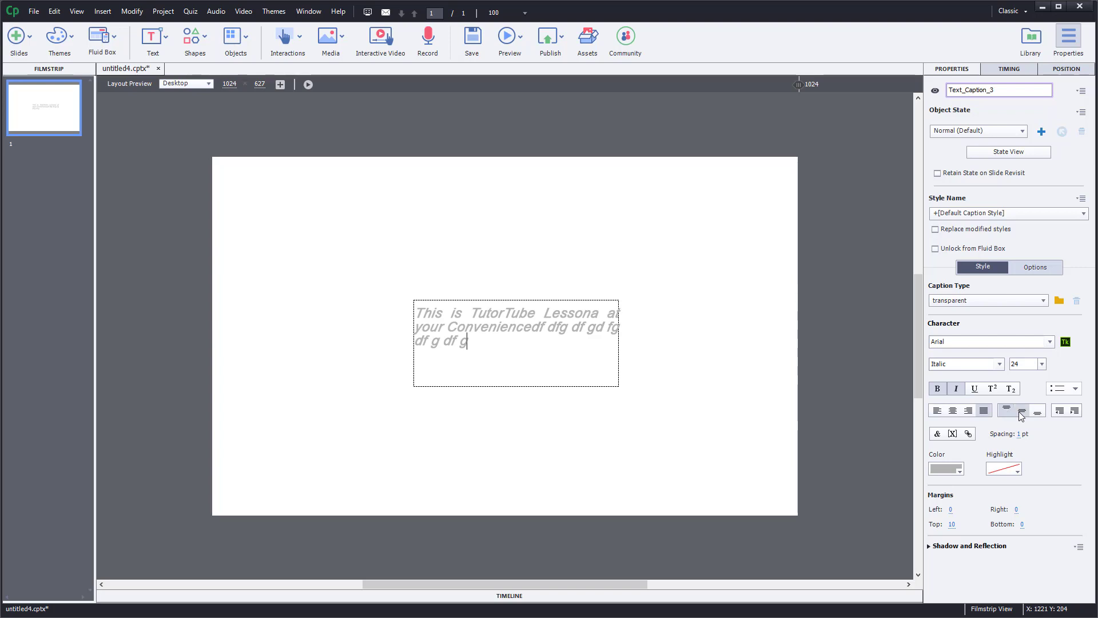
click(1022, 411)
click(1037, 413)
click(1022, 412)
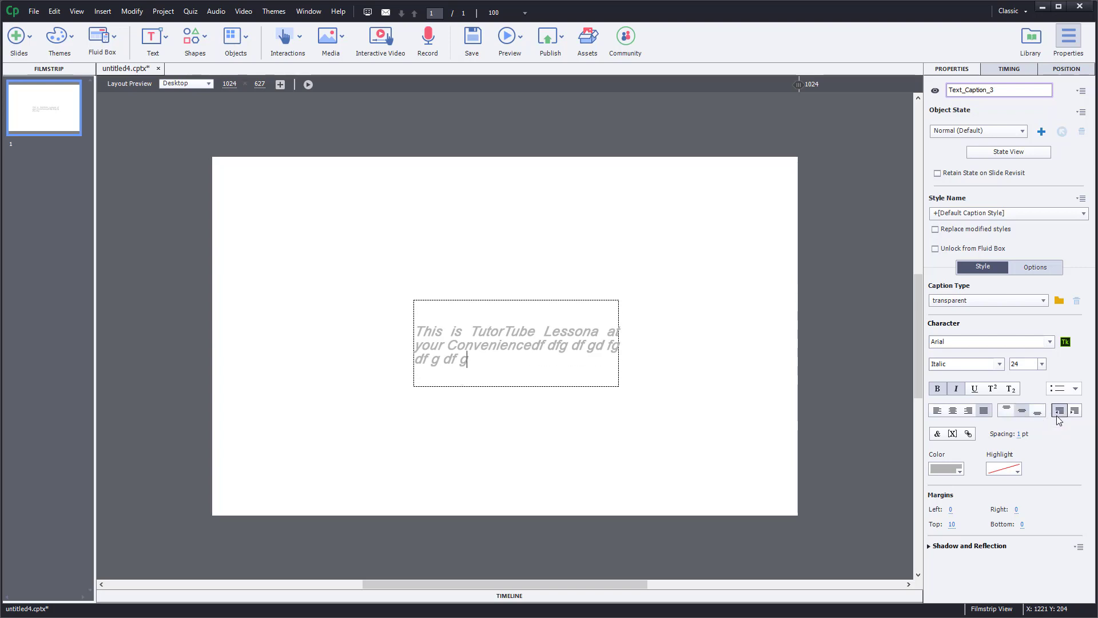
Step: Increase the indent three times, reduce it back to the original, then show the symbol list
click(1074, 412)
click(1074, 412)
click(1074, 411)
click(1074, 411)
click(1073, 412)
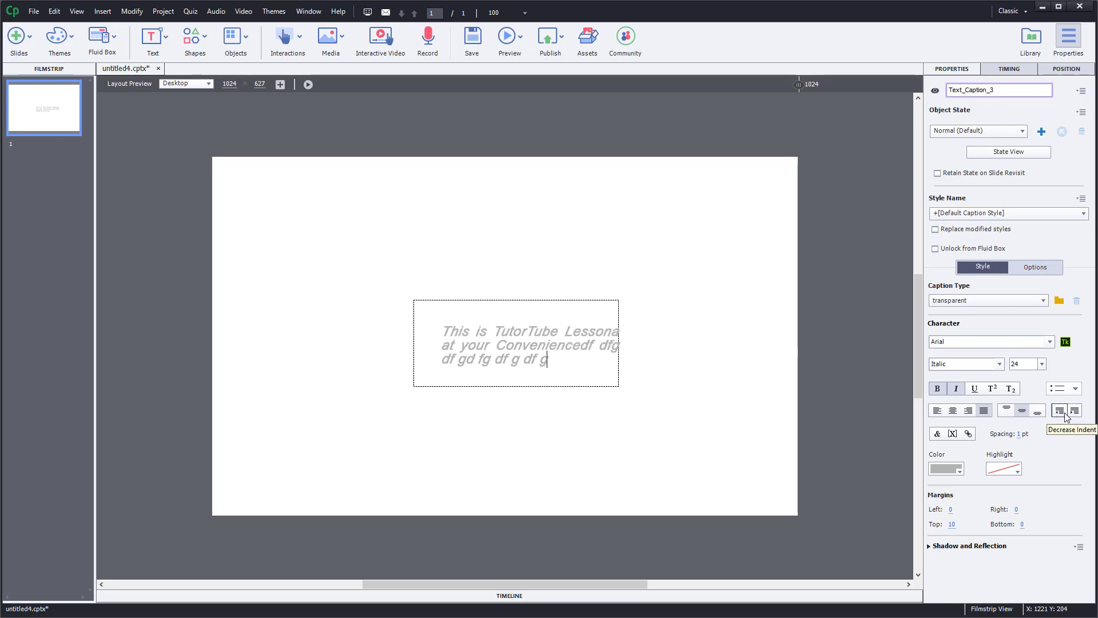
click(1061, 412)
click(1060, 412)
click(1060, 412)
click(1062, 412)
click(1061, 412)
click(1062, 413)
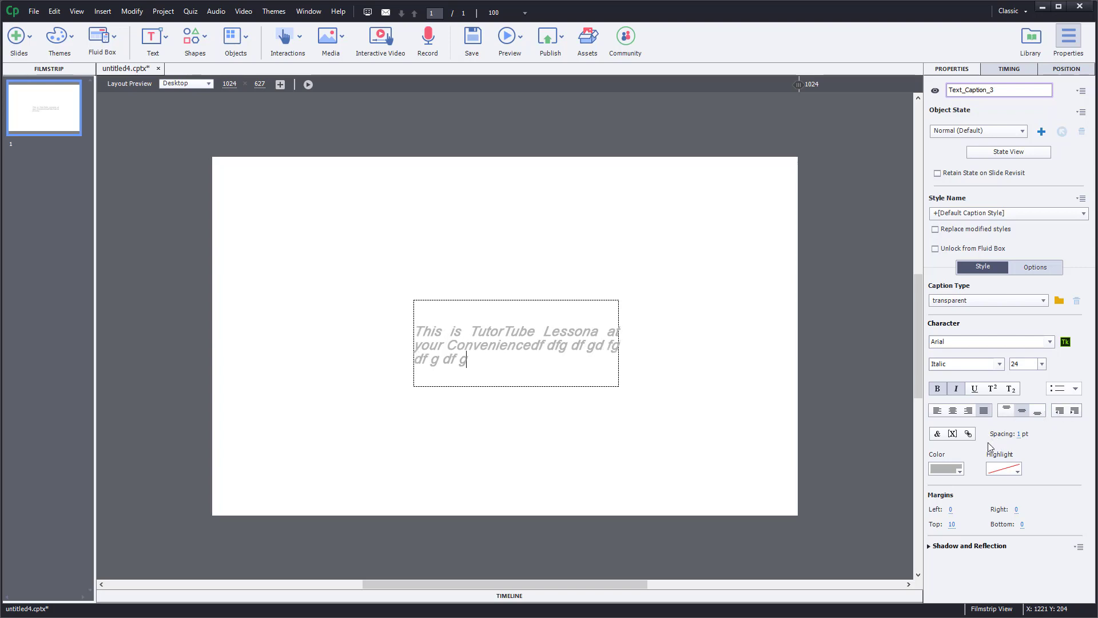
click(942, 437)
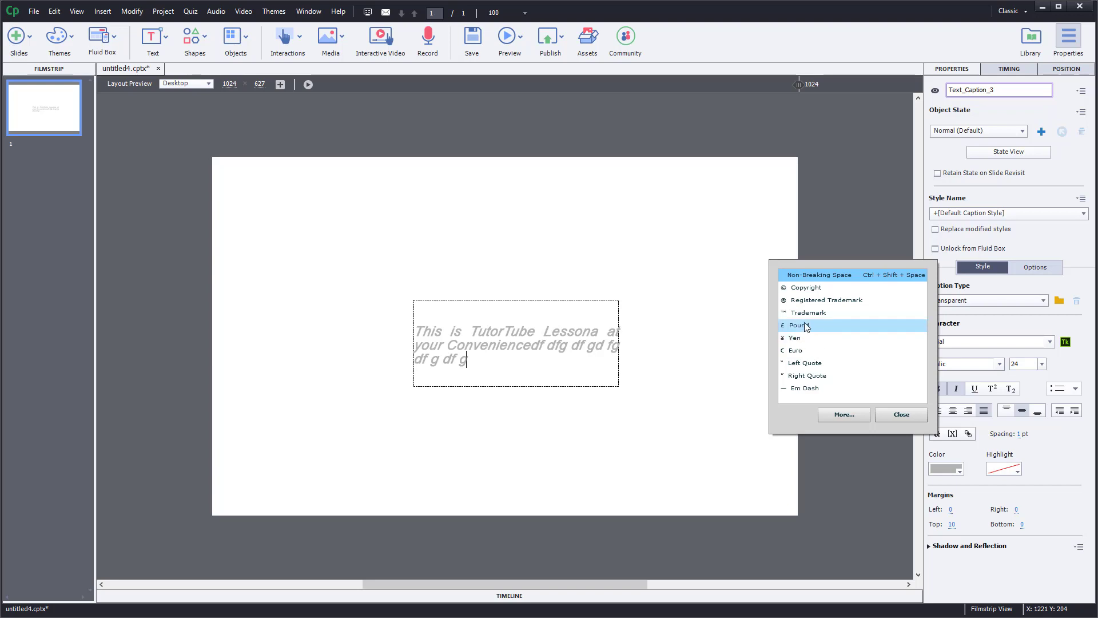
Step: Append a ® symbol, then colour all caption text red with a yellow highlight
click(817, 300)
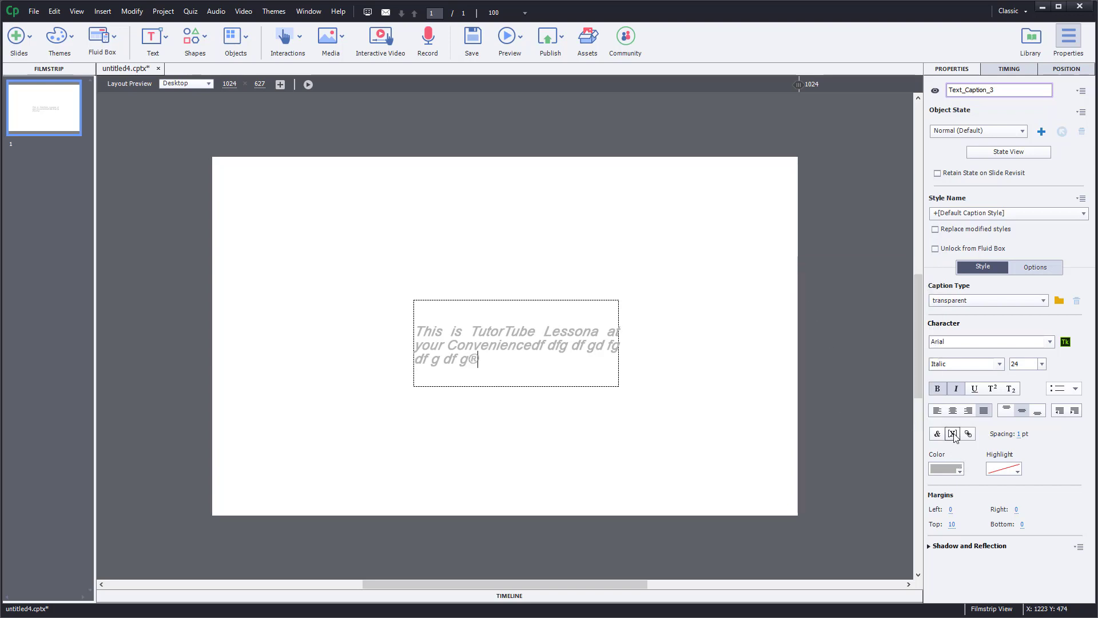
drag(480, 381, 387, 337)
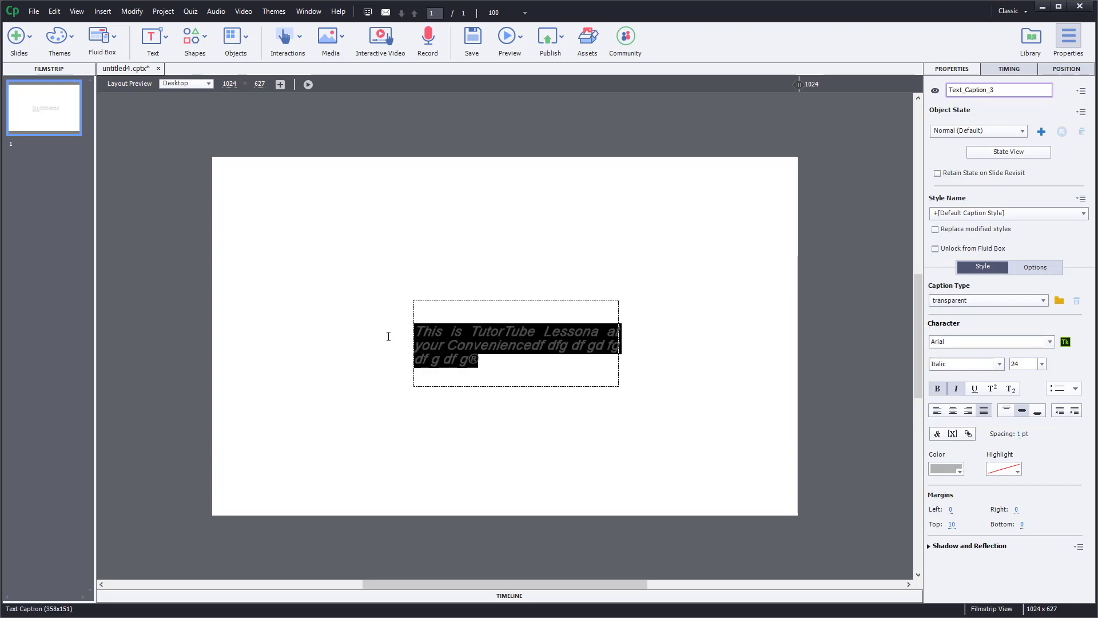
click(946, 469)
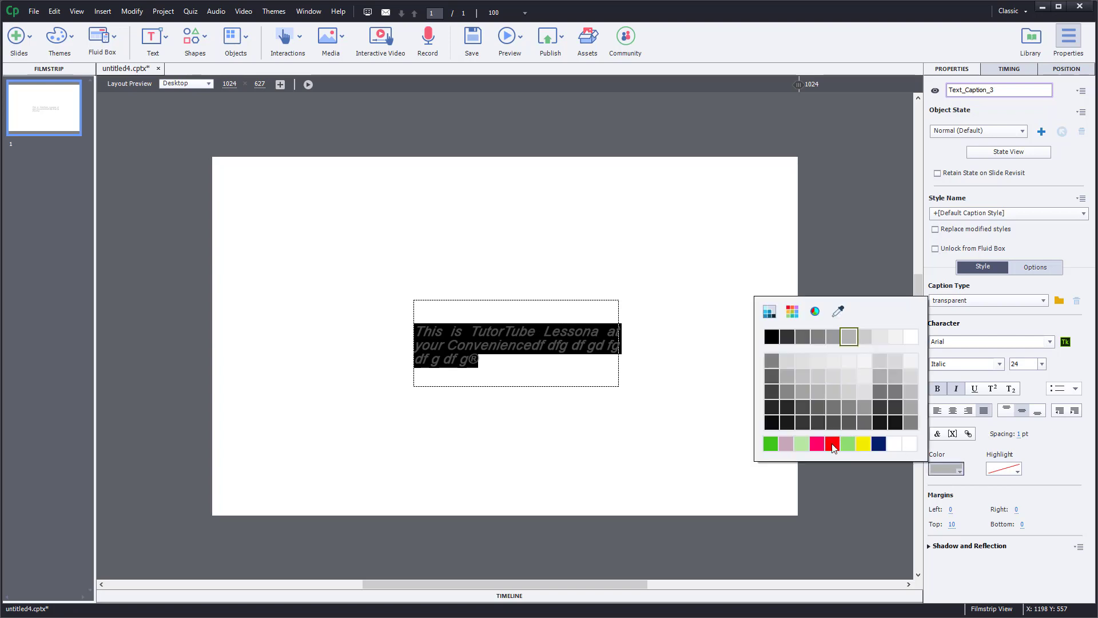
click(831, 445)
click(1017, 471)
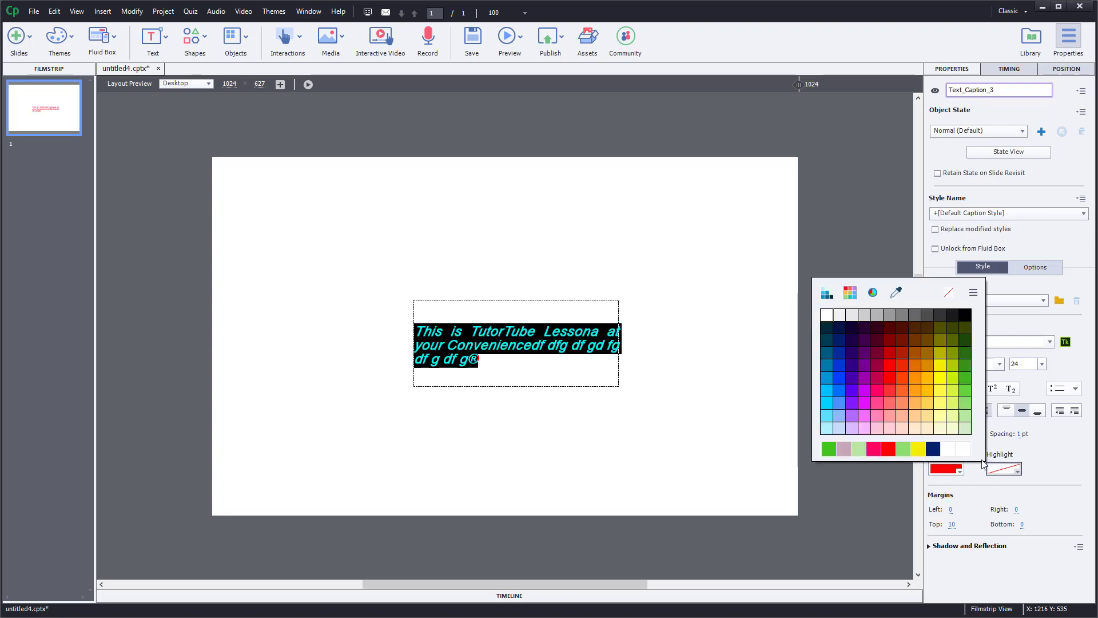
click(945, 392)
click(620, 372)
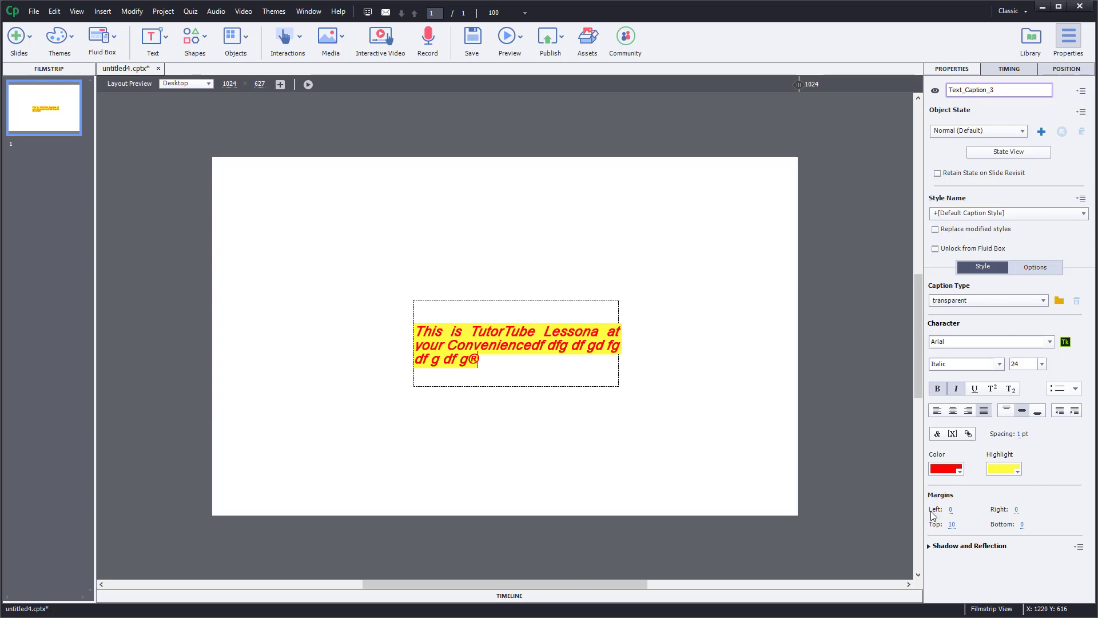
Step: Set the caption margins to left 44, right 13, top 46 and bottom 22
drag(955, 510, 977, 520)
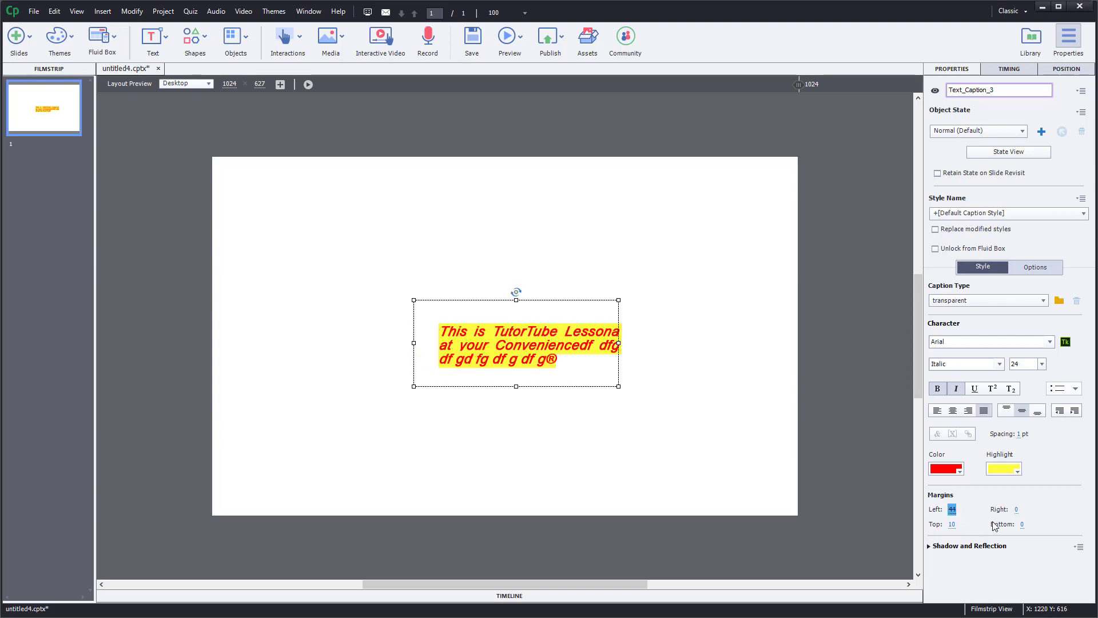
drag(1018, 511, 1031, 525)
drag(953, 524, 977, 523)
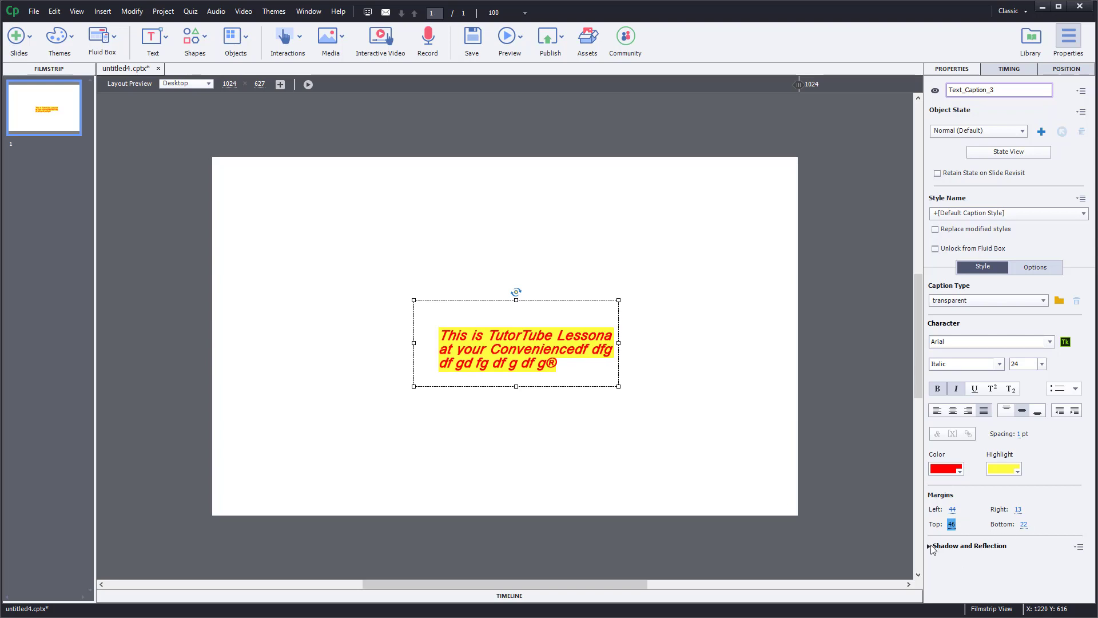
Step: Add a mirrored reflection beneath the caption, settling on the middle reflection preset
click(930, 546)
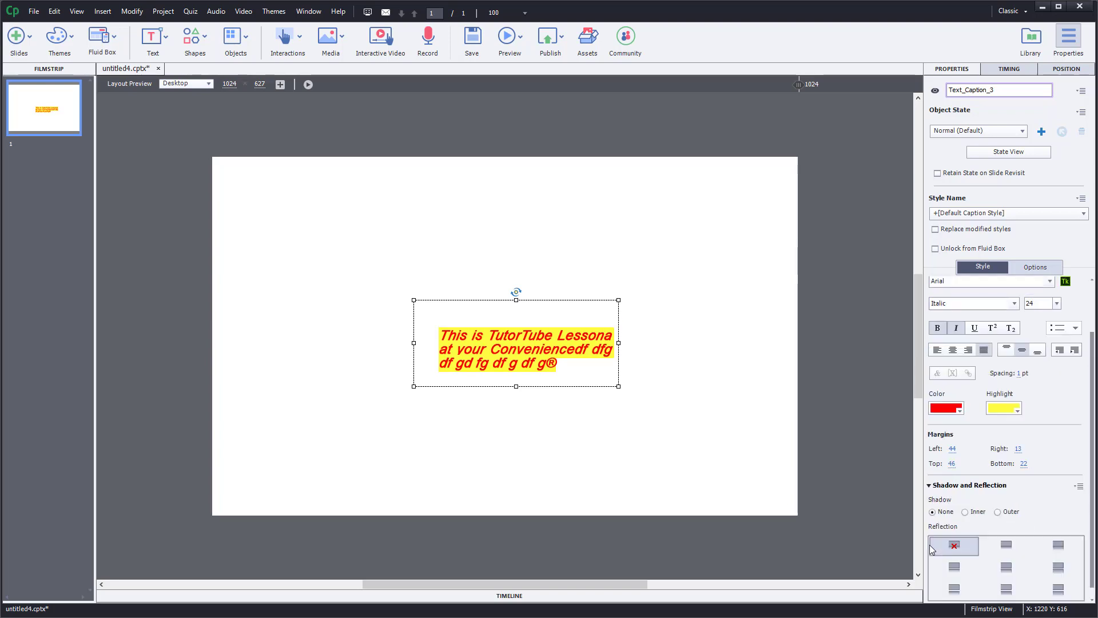
click(1010, 570)
click(1043, 583)
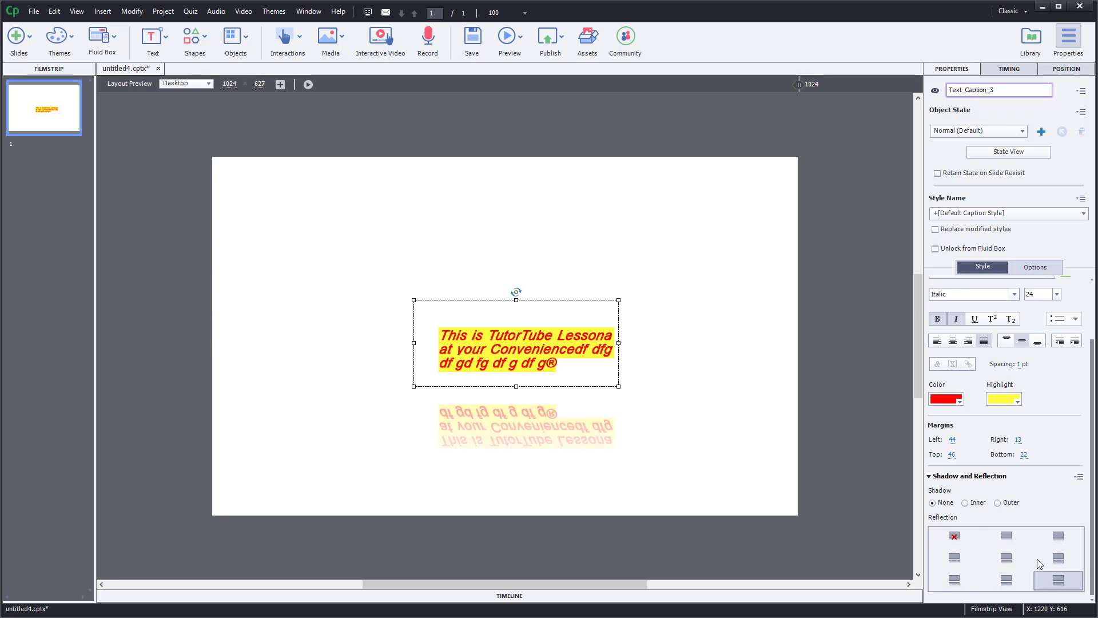
click(954, 580)
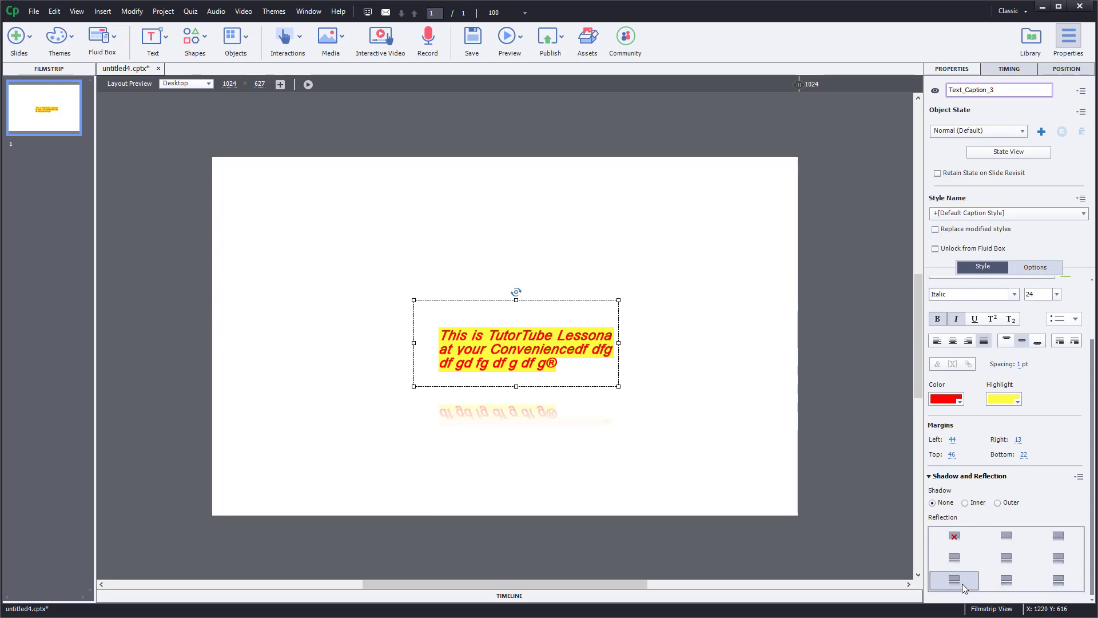
click(1008, 557)
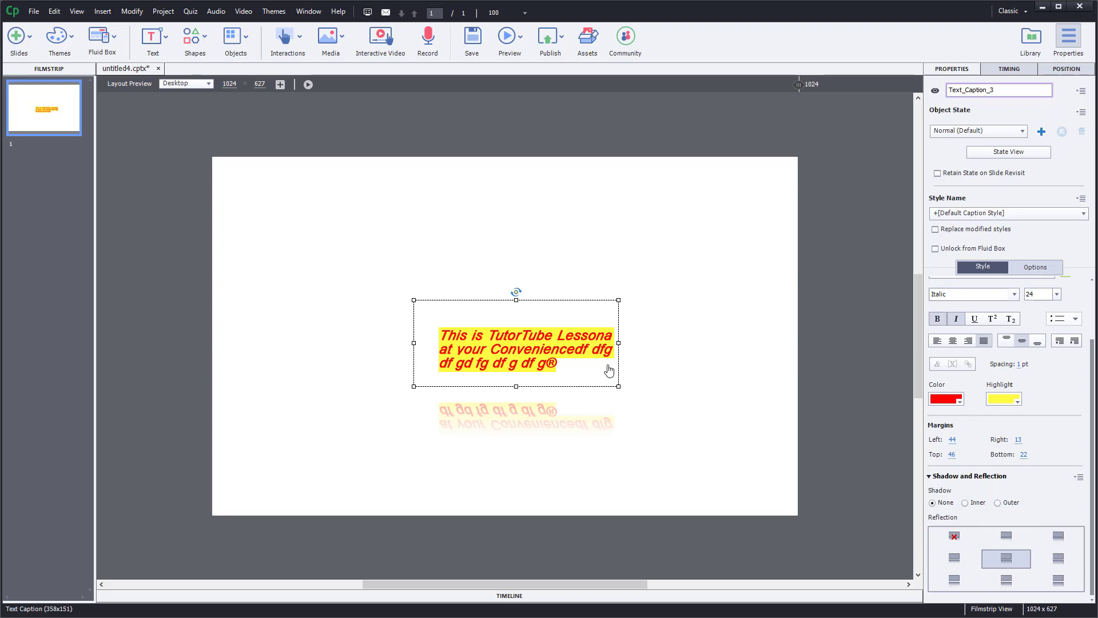
scroll(970, 364, up, 2)
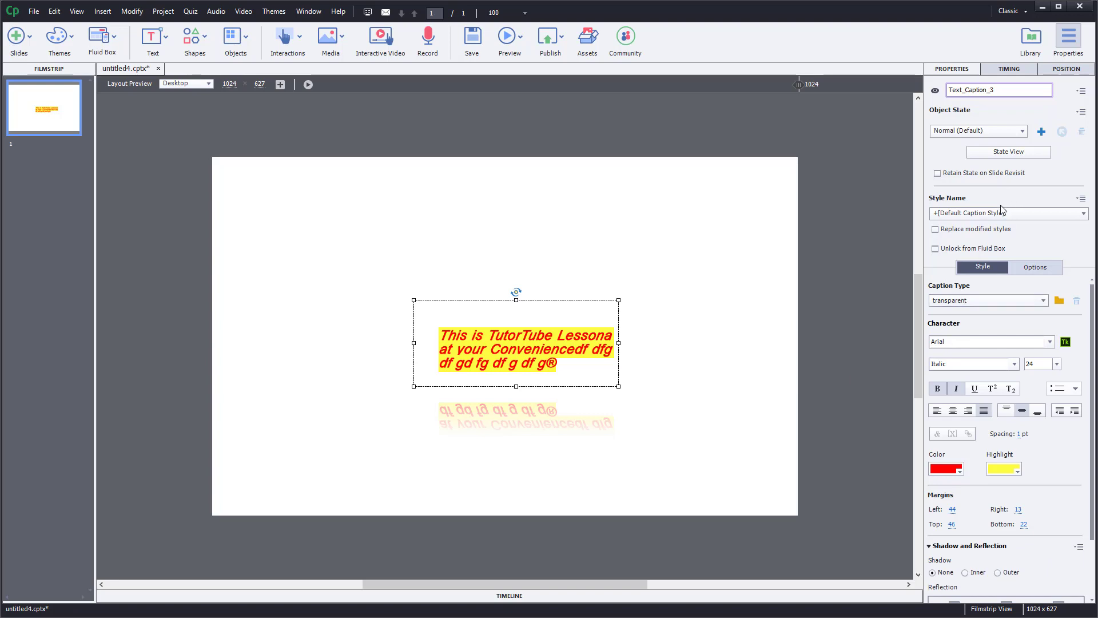
Step: Try [Default Caption Style]_2 and Partial Correct styles, then apply [Default Success Caption Style]
click(963, 215)
click(973, 318)
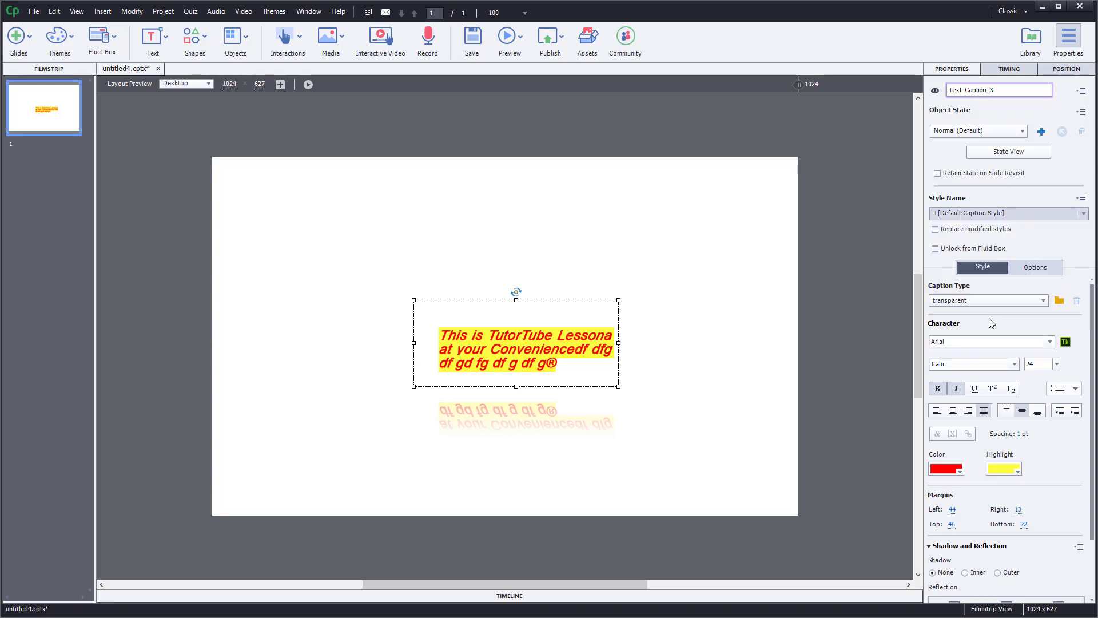
click(983, 215)
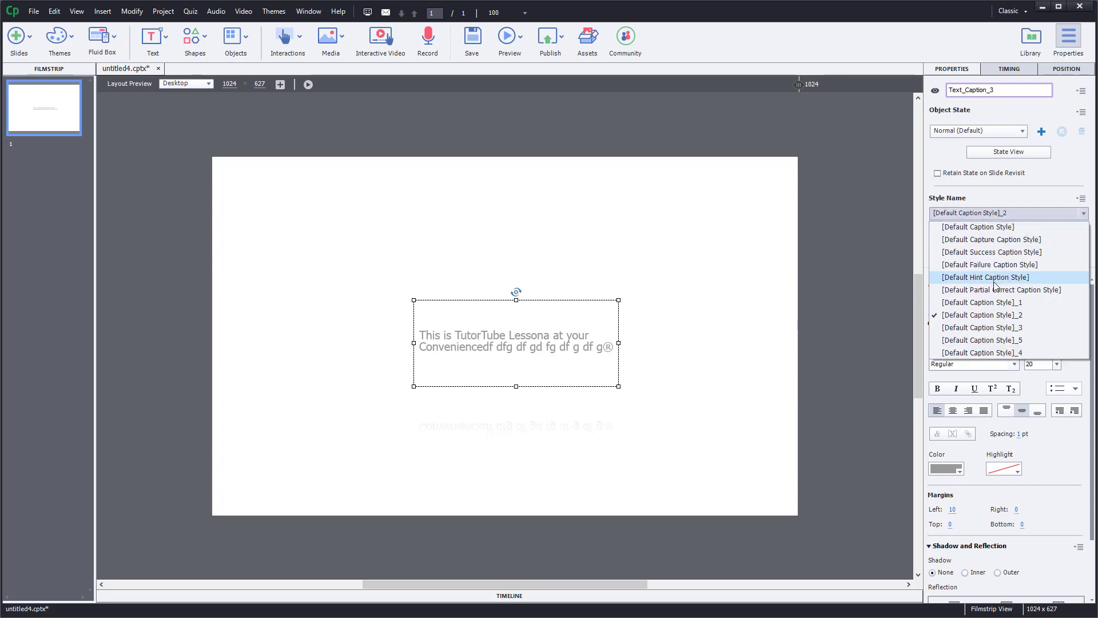
click(984, 290)
click(1000, 213)
click(997, 252)
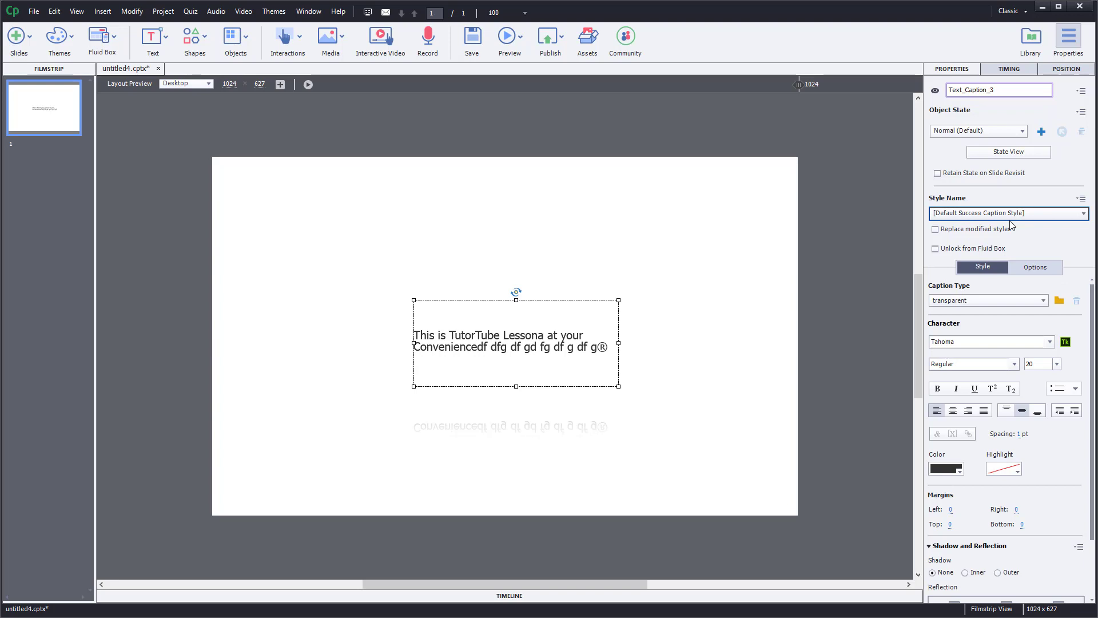
click(1026, 268)
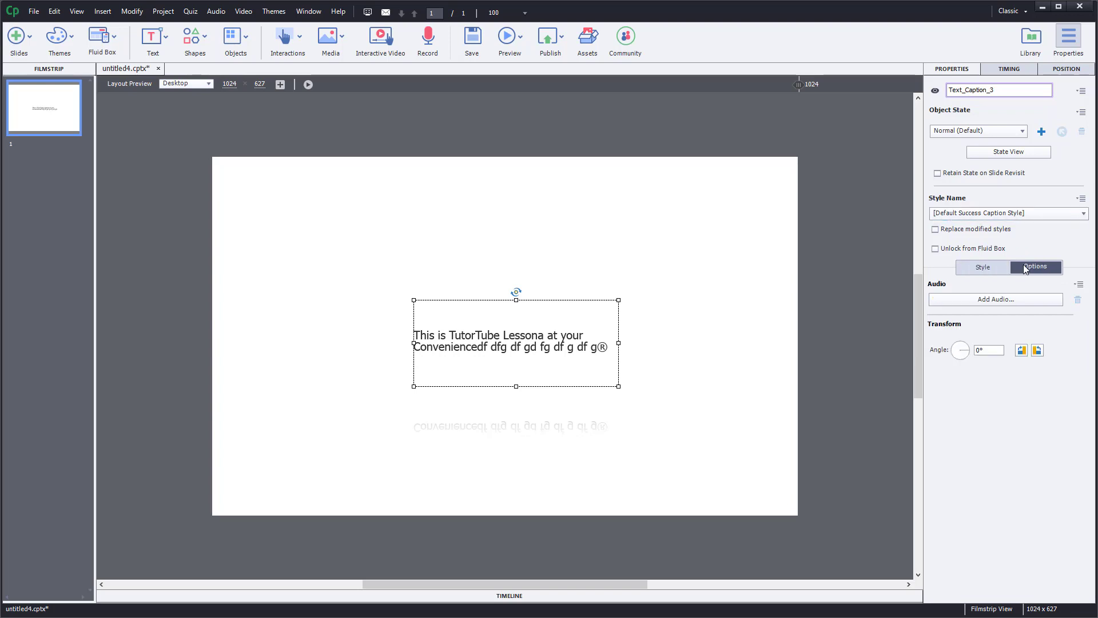
click(986, 275)
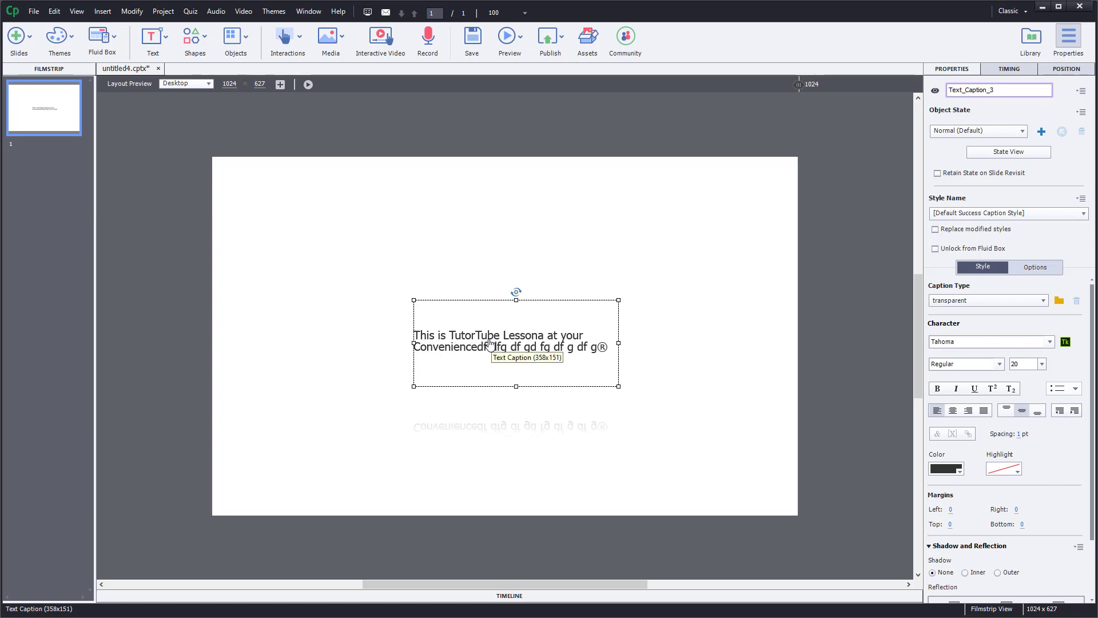
Step: Delete the old caption and insert a horizontal fluid box split into two parts
key(Delete)
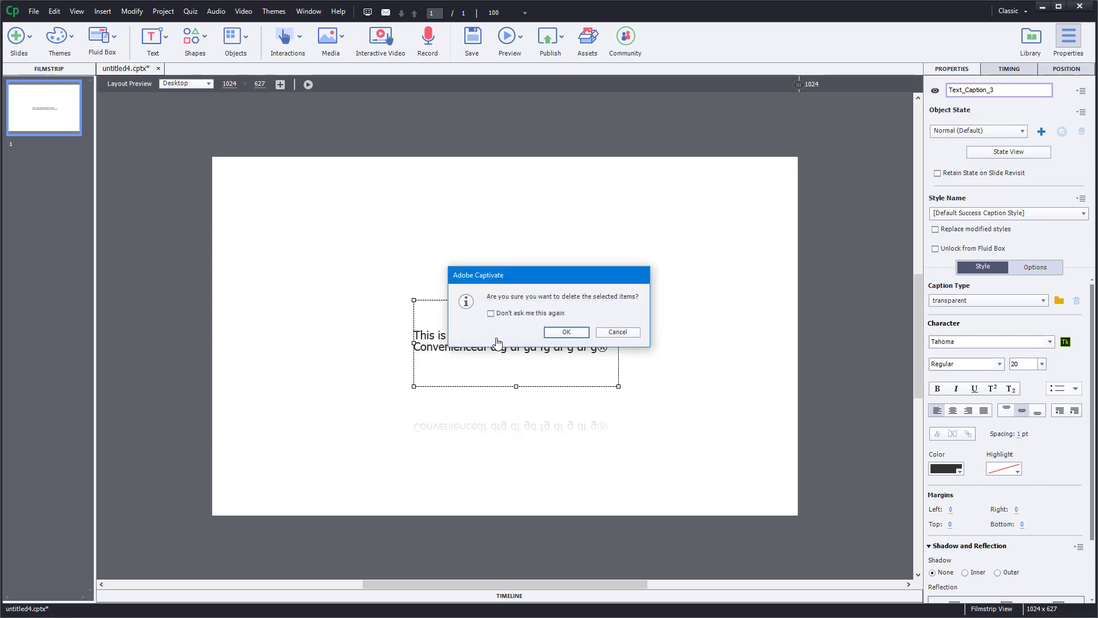
click(564, 333)
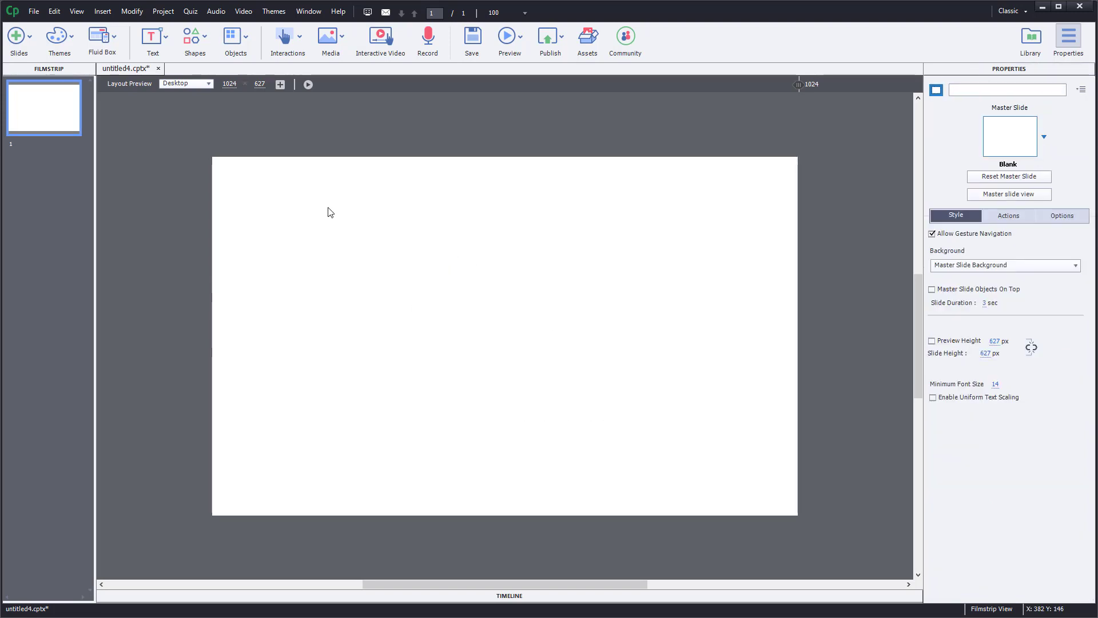
click(107, 39)
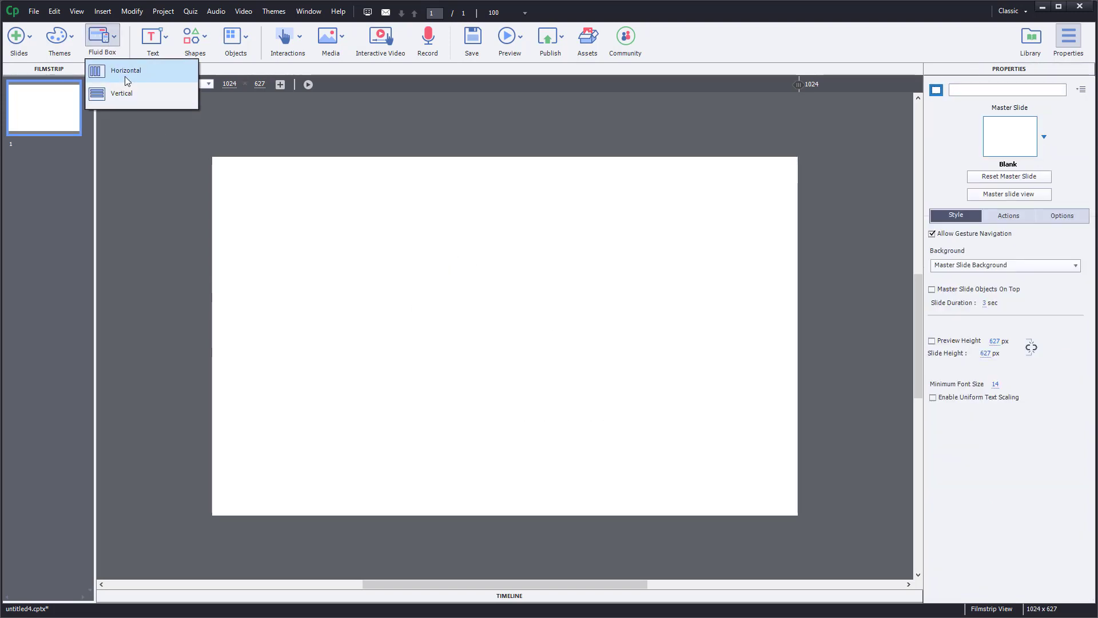
mouse_move(127, 81)
click(228, 86)
Step: Add a new text caption inside the left half of the fluid box
click(369, 264)
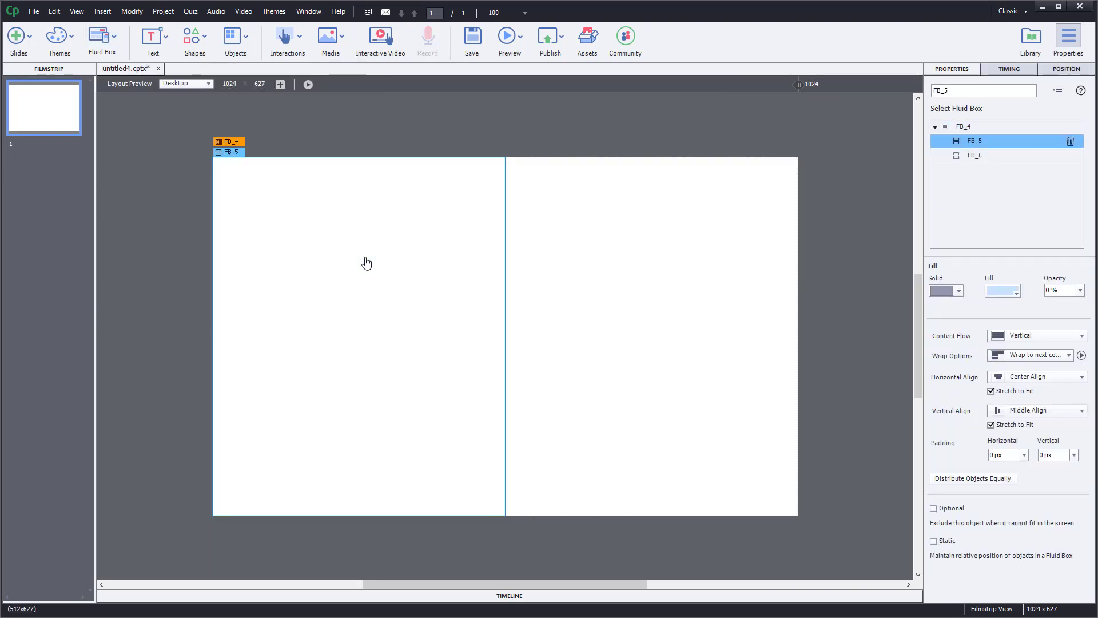
click(150, 39)
click(175, 73)
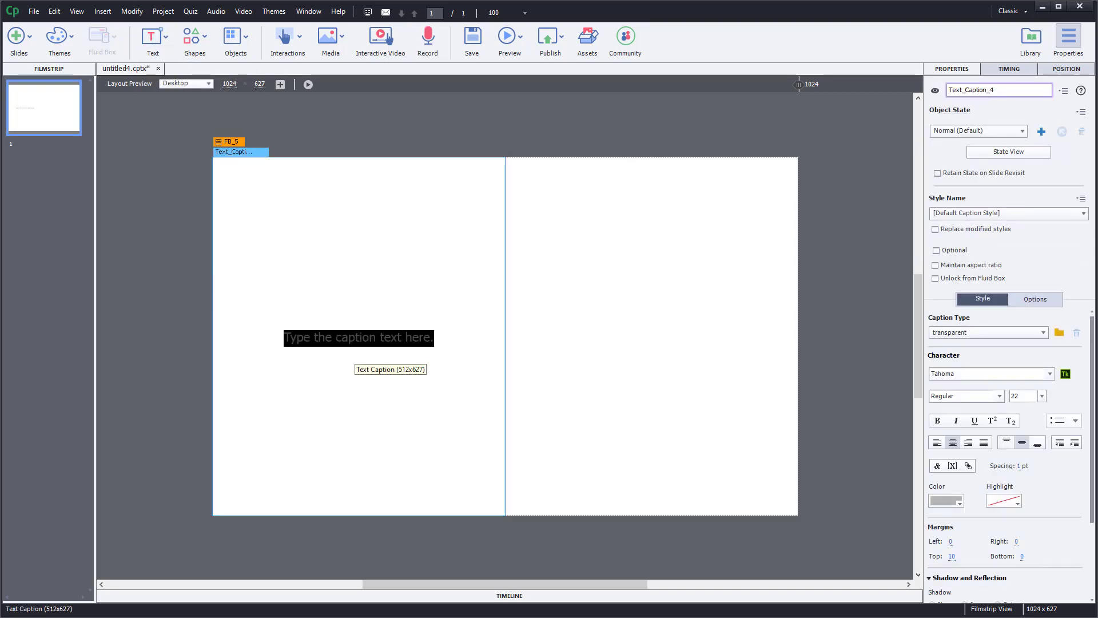
Step: Replace the caption placeholder with 'This is a sentence.' and paste it repeatedly
click(347, 338)
drag(319, 335, 213, 334)
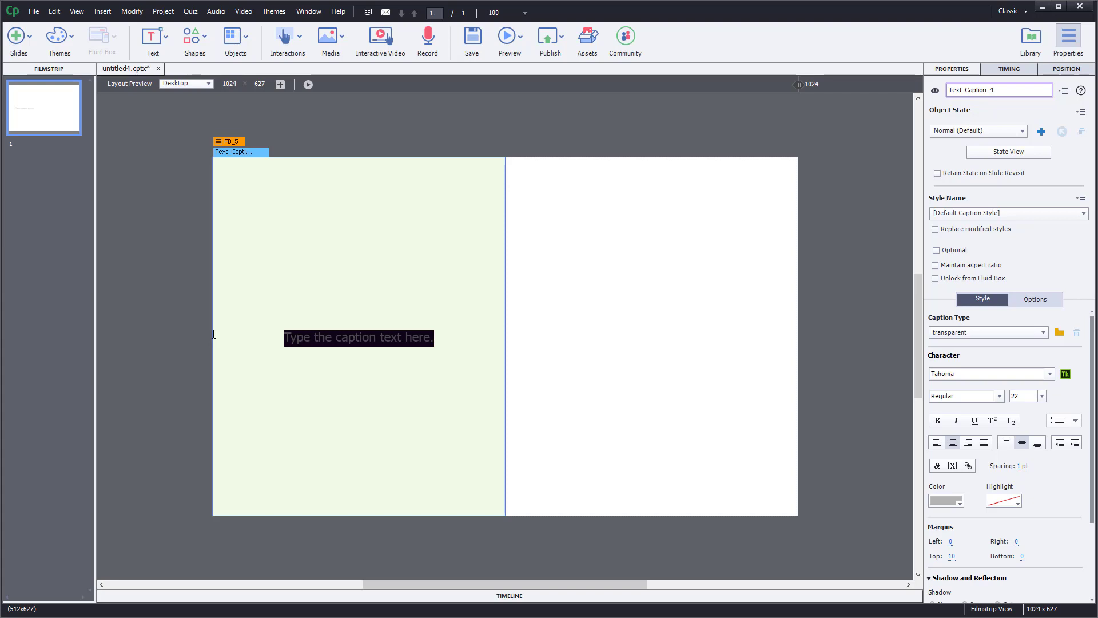
text(This is a sentence.)
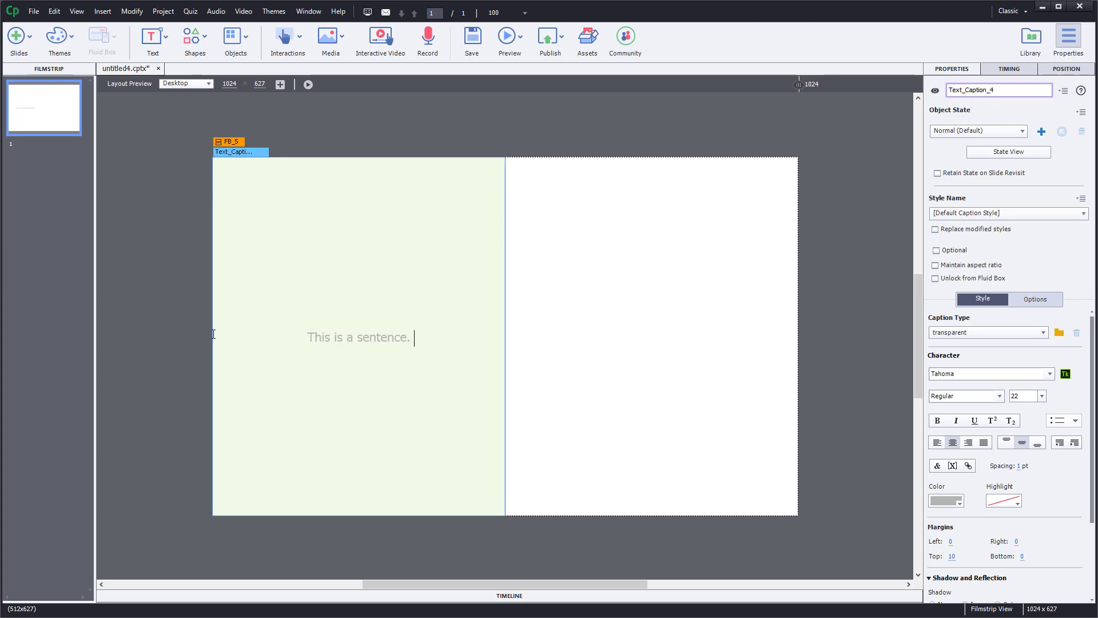
triple_click(426, 340)
key(ctrl+c)
key(ctrl+v)
key(ctrl+v)
key(ctrl+v)
key(ctrl+v)
key(ctrl+v)
key(ctrl+v)
key(ctrl+v)
key(ctrl+v)
key(ctrl+v)
key(ctrl+v)
key(ctrl+v)
key(ctrl+v)
key(ctrl+v)
key(ctrl+v)
Step: Justify the whole block of caption text
drag(285, 314, 227, 298)
click(984, 442)
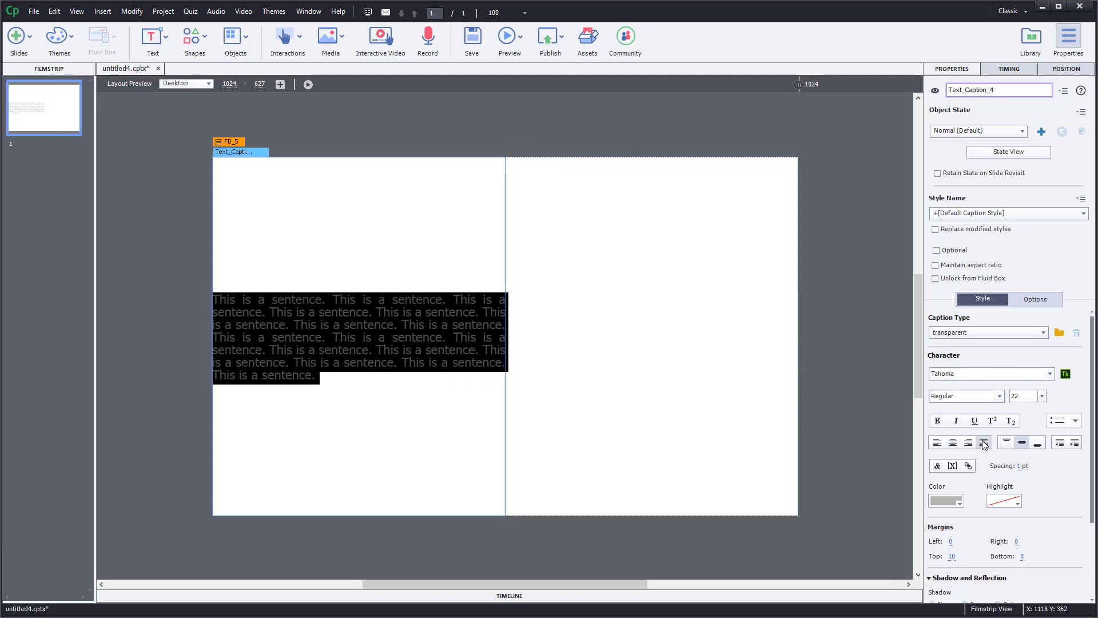
click(431, 367)
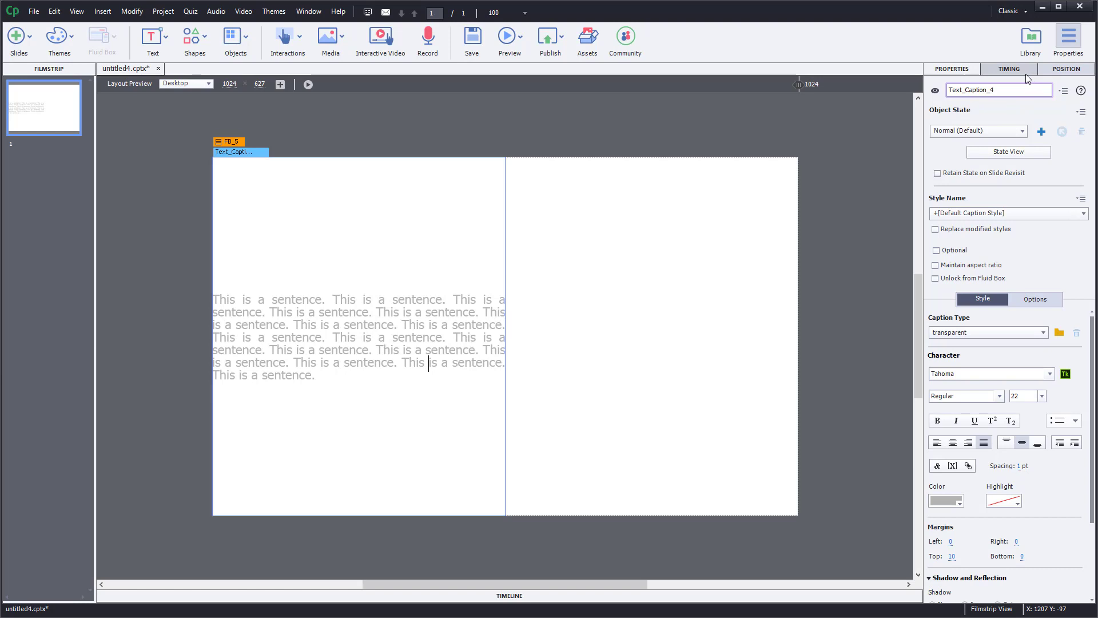
Step: Give the left fluid box FB_5 horizontal padding of 50 px, after first trying 20 px
click(234, 141)
click(229, 143)
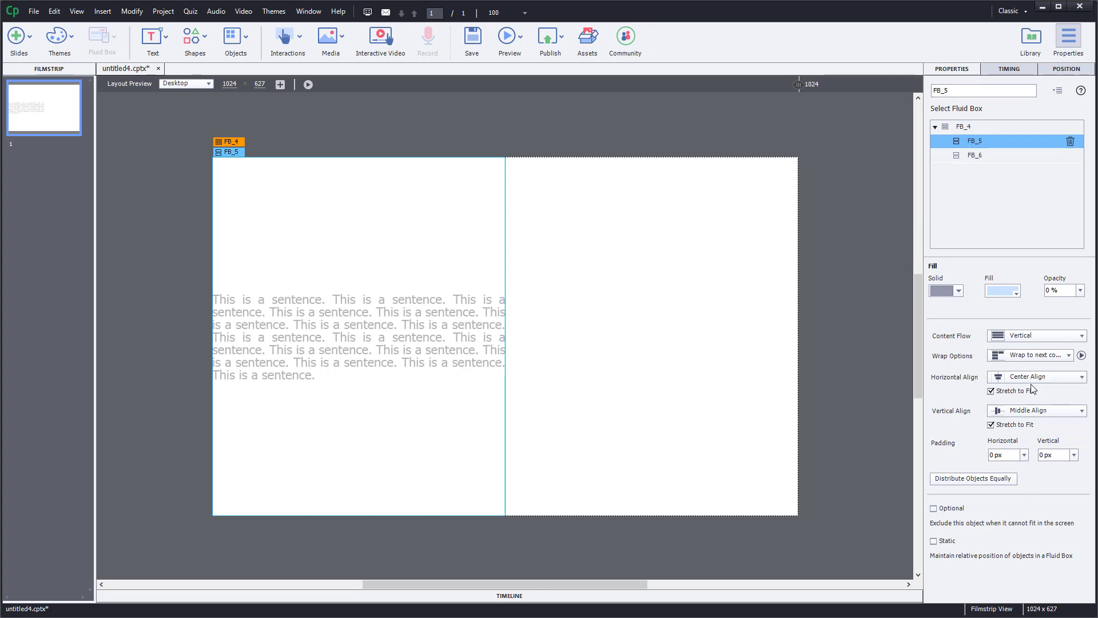
click(1025, 455)
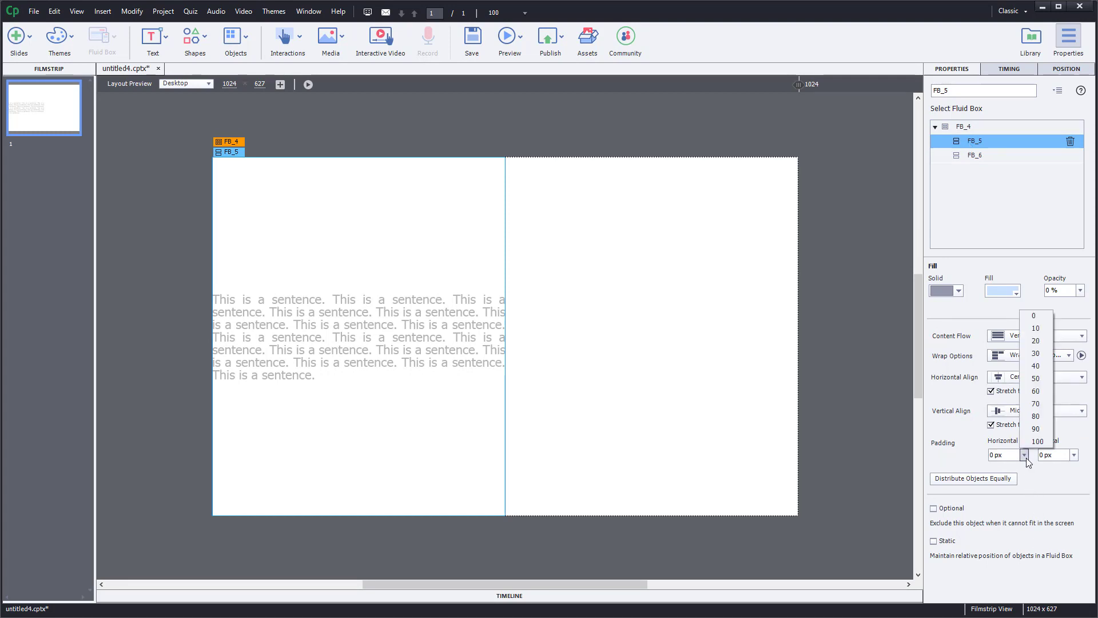
click(1041, 342)
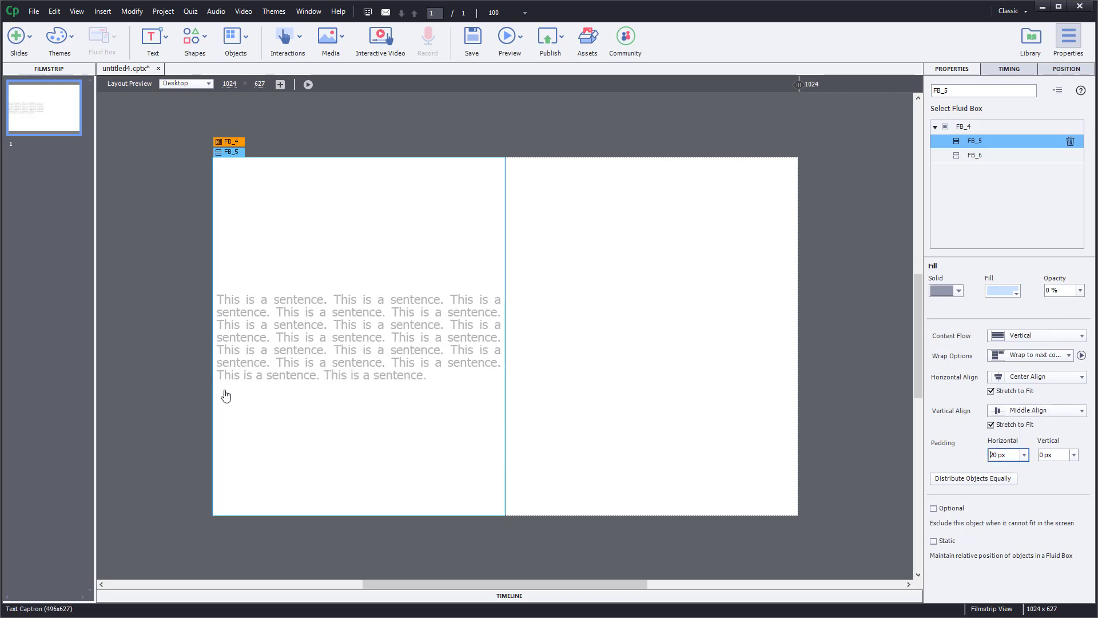
click(1025, 455)
click(1036, 378)
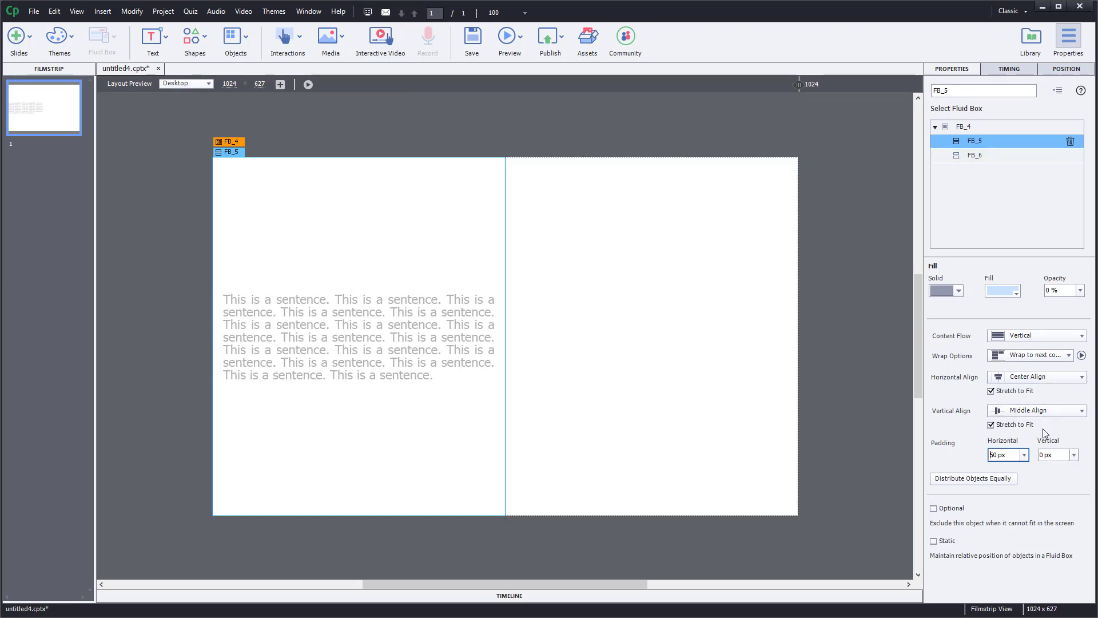
Step: Try Left Align for the box contents, then restore Center Align
click(1035, 379)
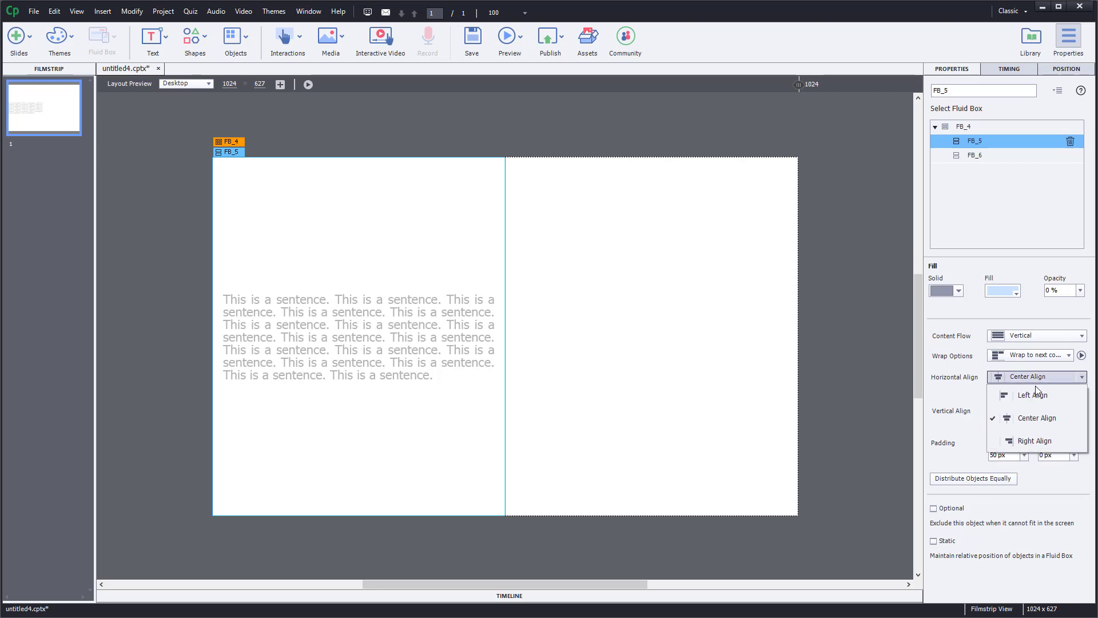
click(1027, 397)
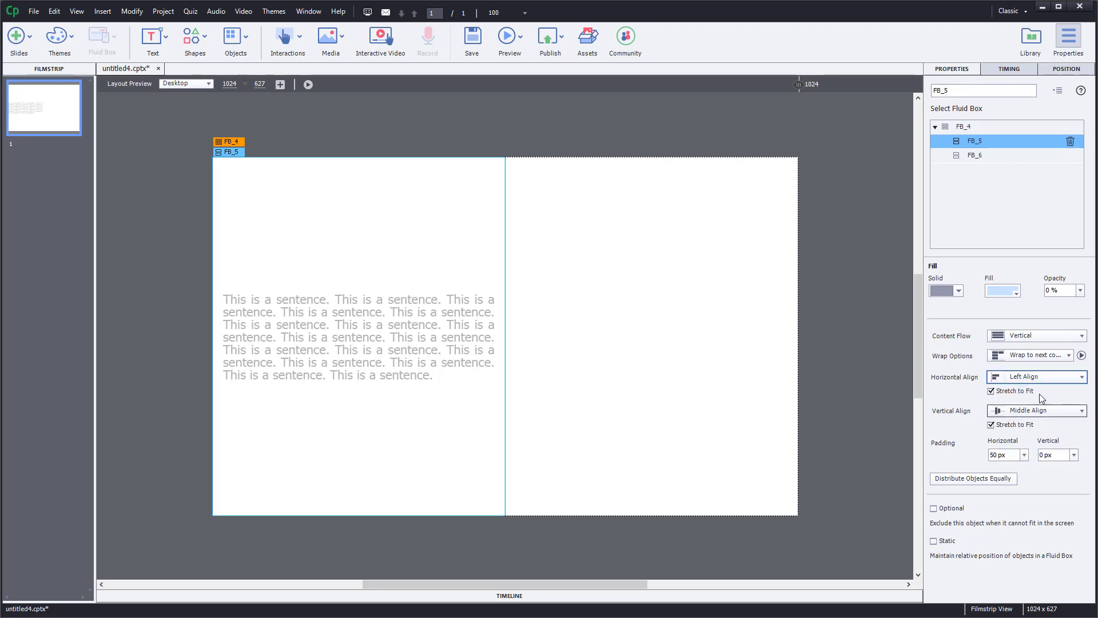
click(1049, 376)
click(1041, 417)
click(390, 329)
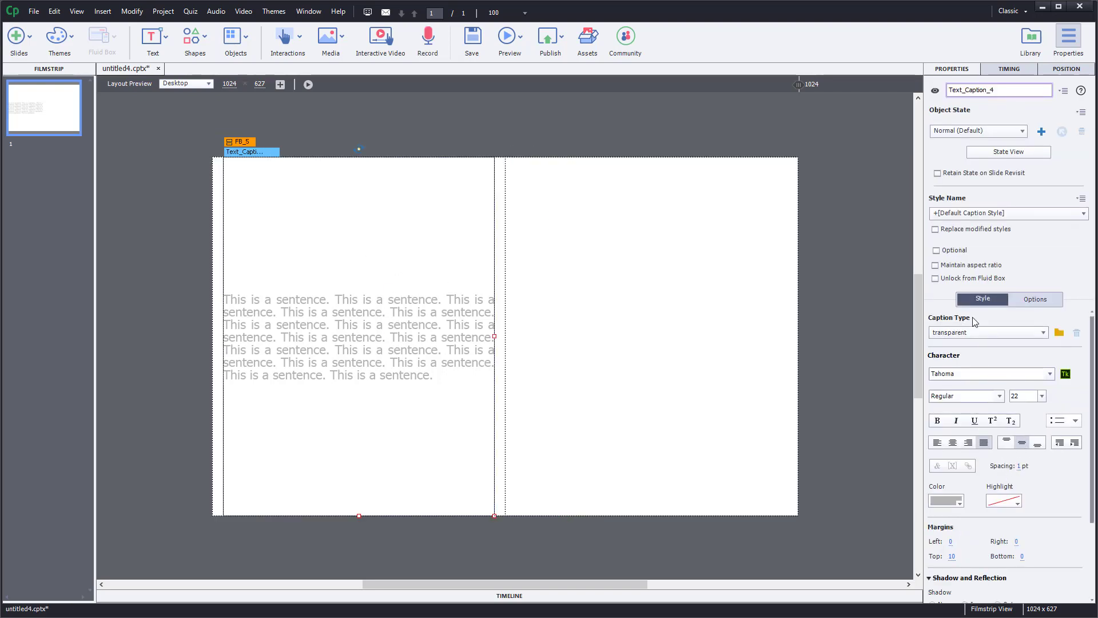
Step: Try the fluid box's content flow and wrap options, keeping vertical flow and wrap to next column
click(789, 172)
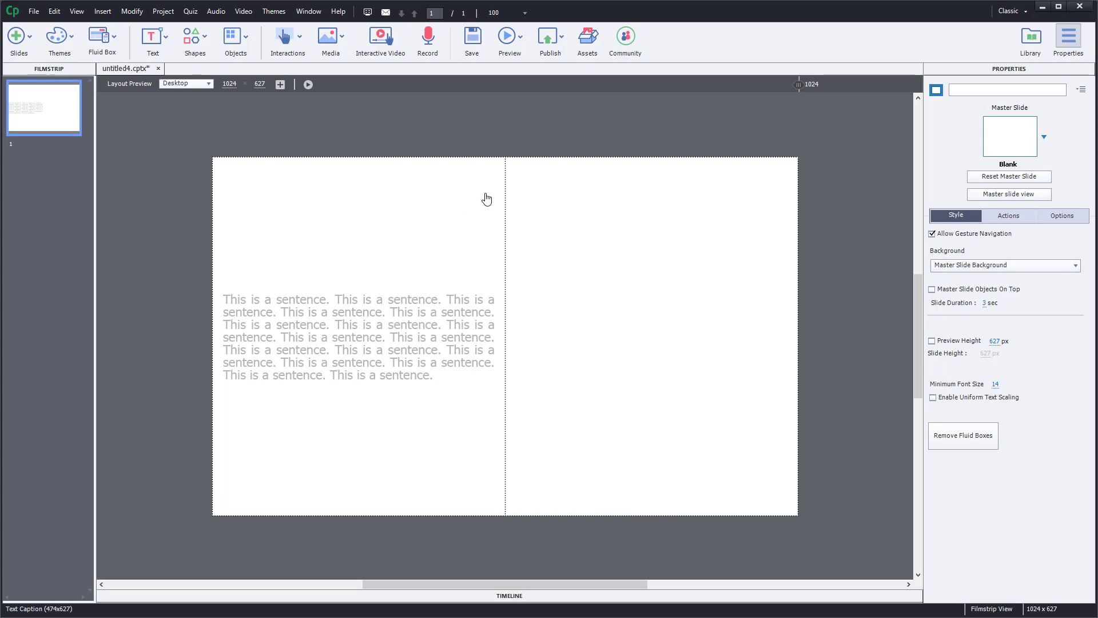
click(499, 193)
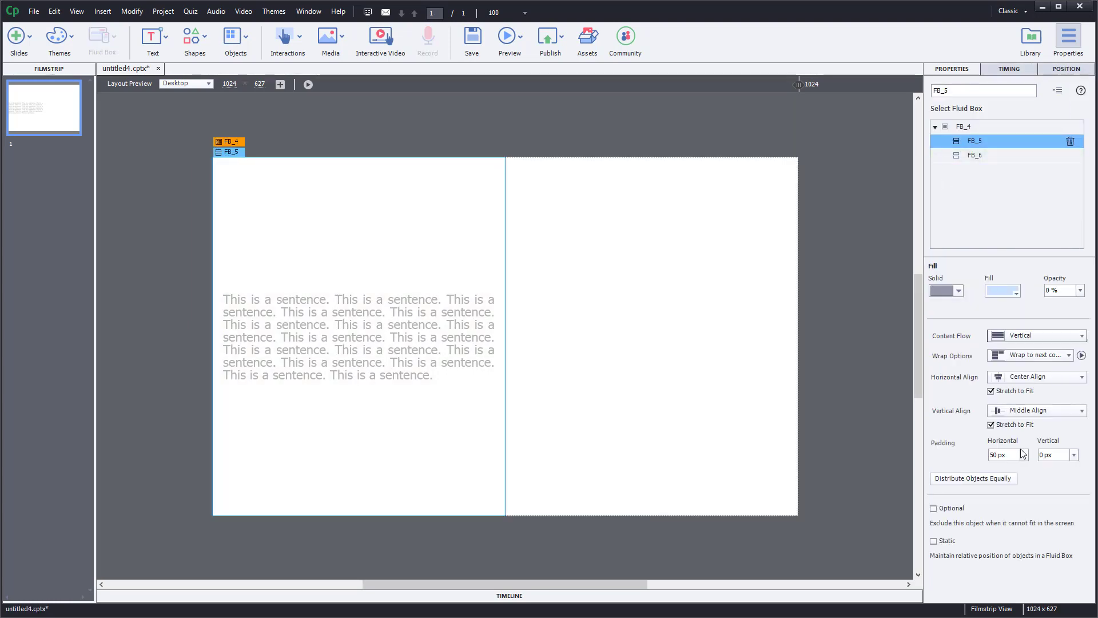
click(1032, 338)
click(1031, 360)
click(1040, 339)
click(1038, 364)
click(1038, 359)
click(1037, 396)
click(1028, 356)
click(1035, 373)
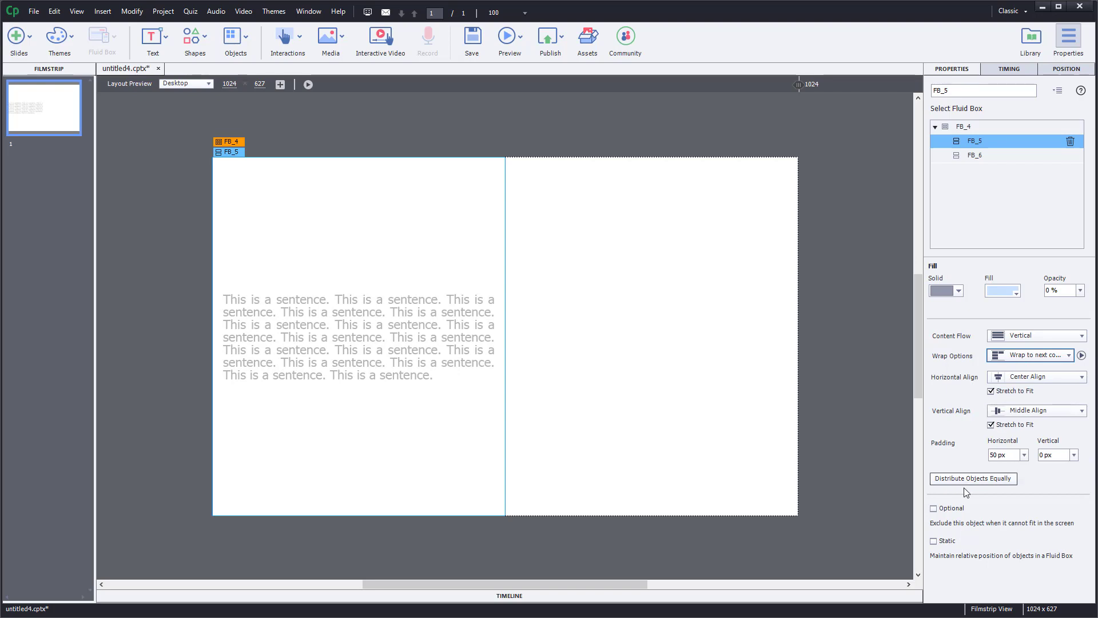
Step: Set the box's vertical padding to 80 px and align the caption text to the top
click(1074, 455)
click(1062, 423)
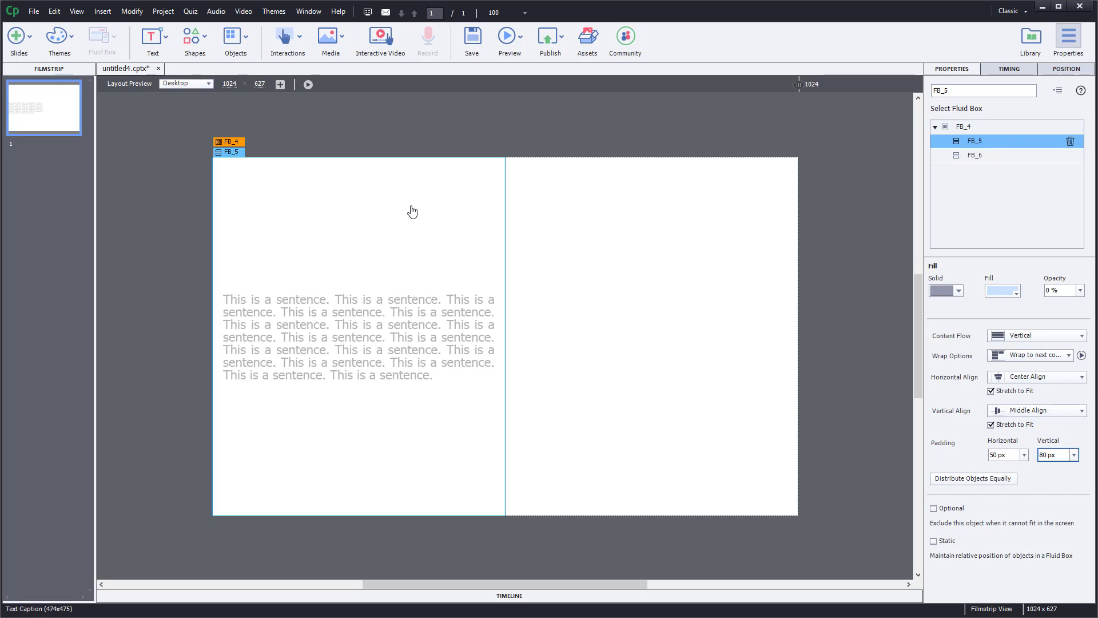
click(409, 252)
click(1007, 444)
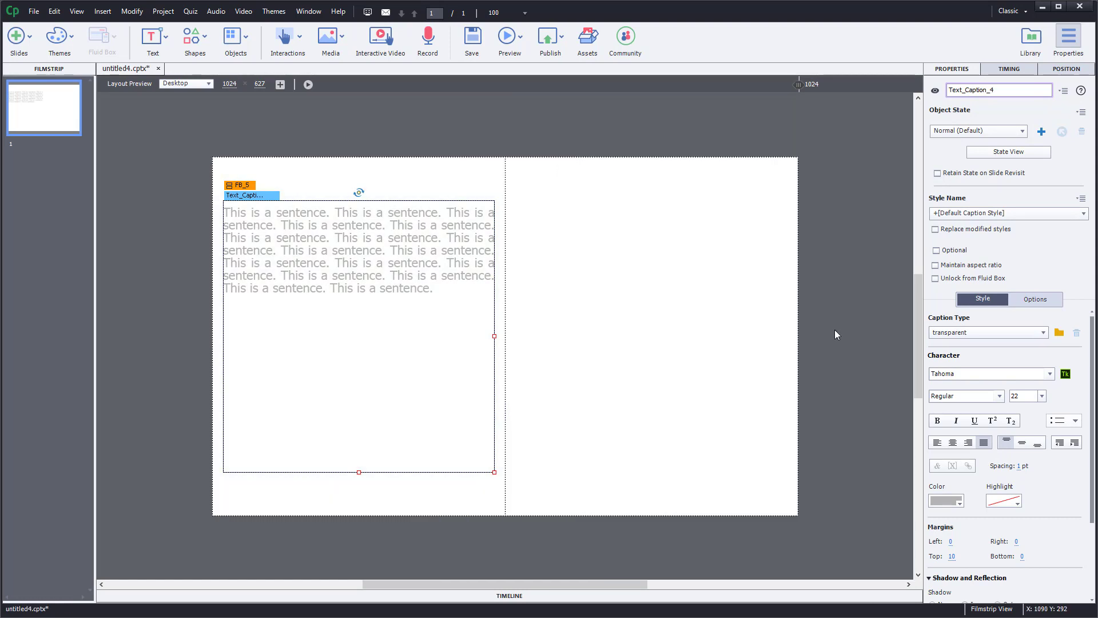
click(463, 185)
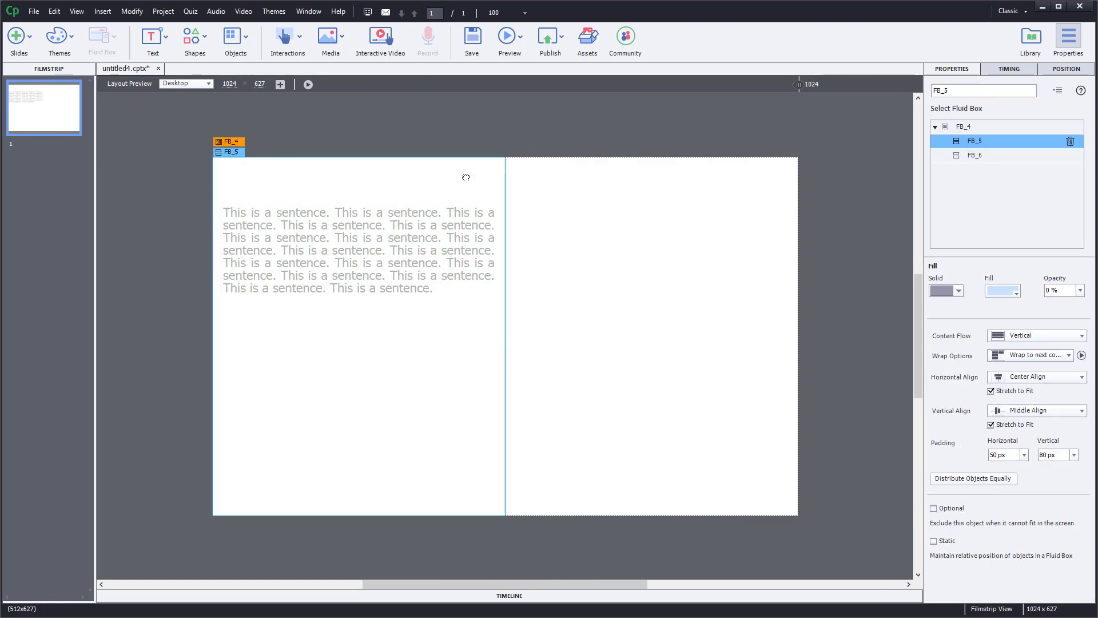
Step: Reduce the left fluid box's vertical padding to 10 px and start editing the caption text
click(1075, 455)
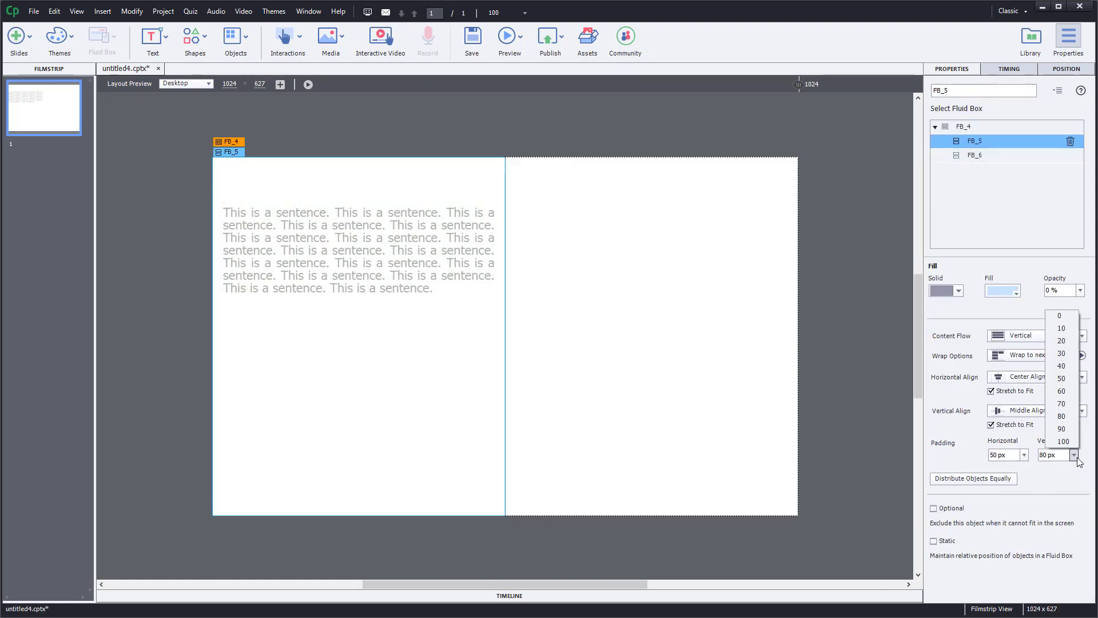
click(1067, 338)
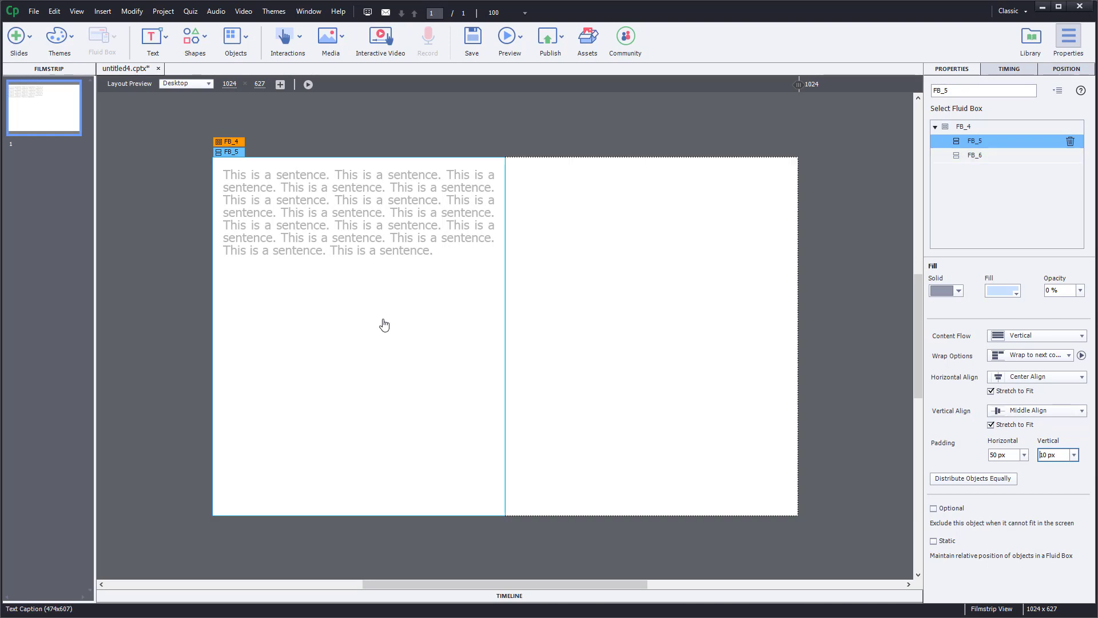
double_click(378, 265)
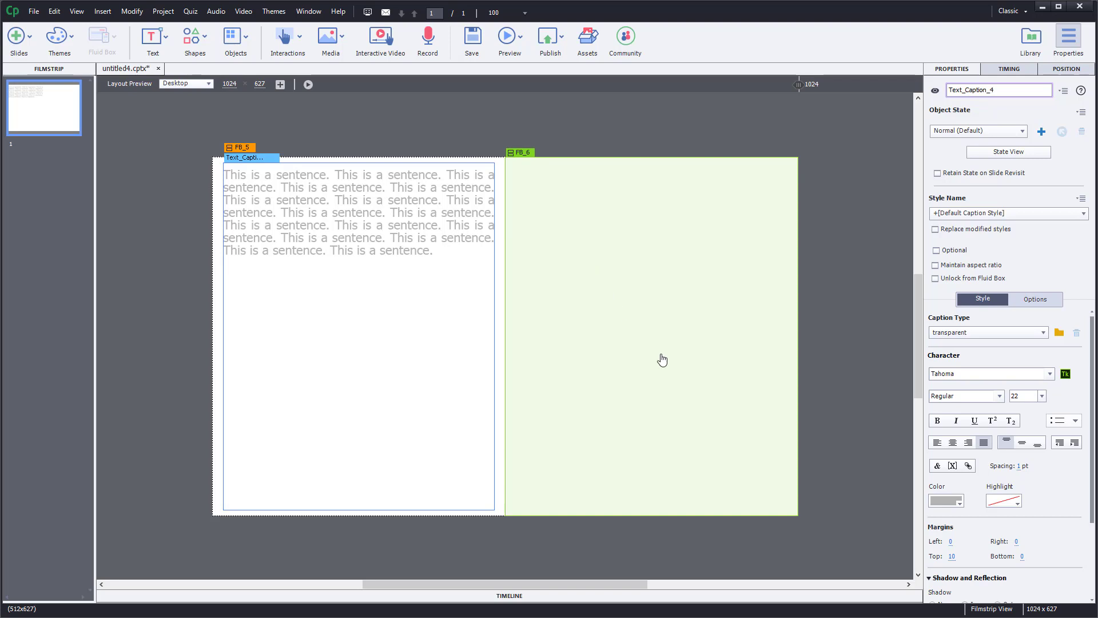
click(152, 37)
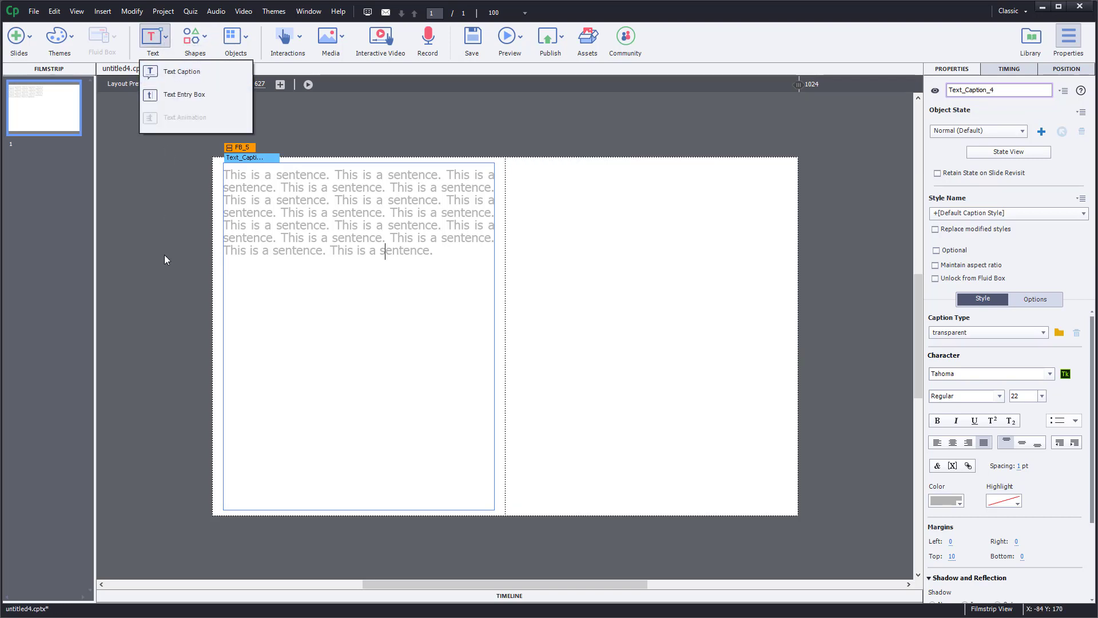